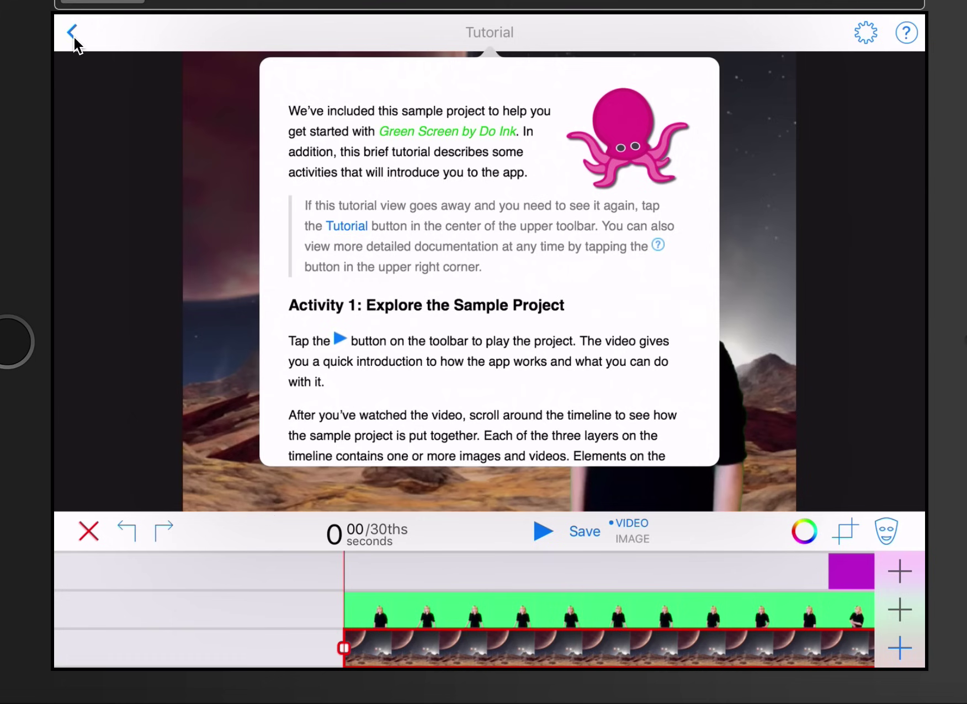
# Return to the project list and show the delete, duplicate and export options of the blank project.
pyautogui.click(105, 48)
pyautogui.click(103, 45)
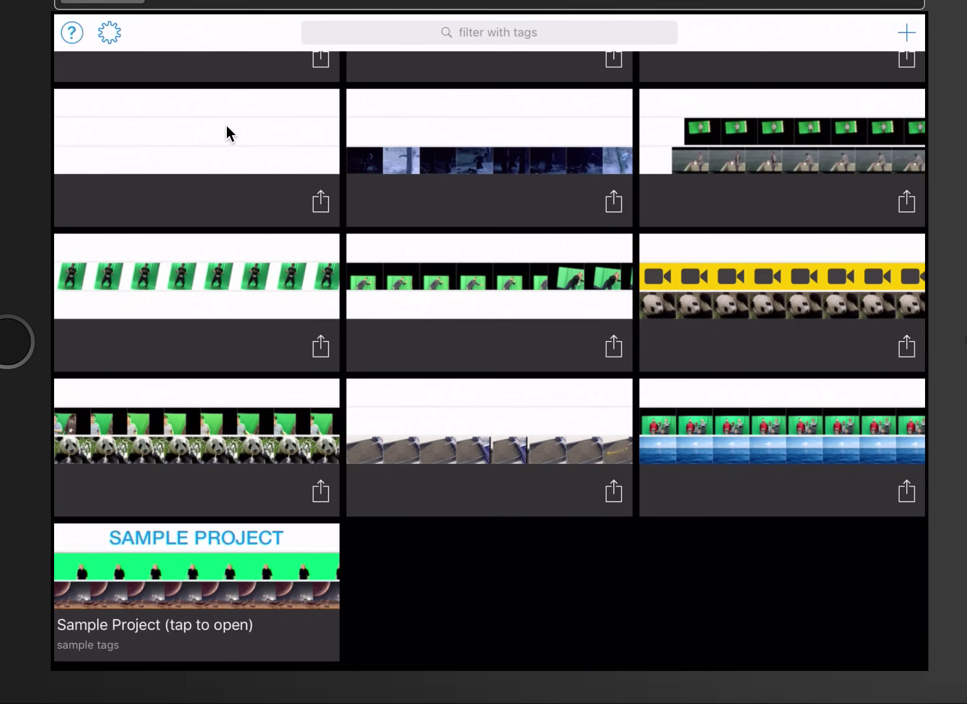
pyautogui.click(324, 210)
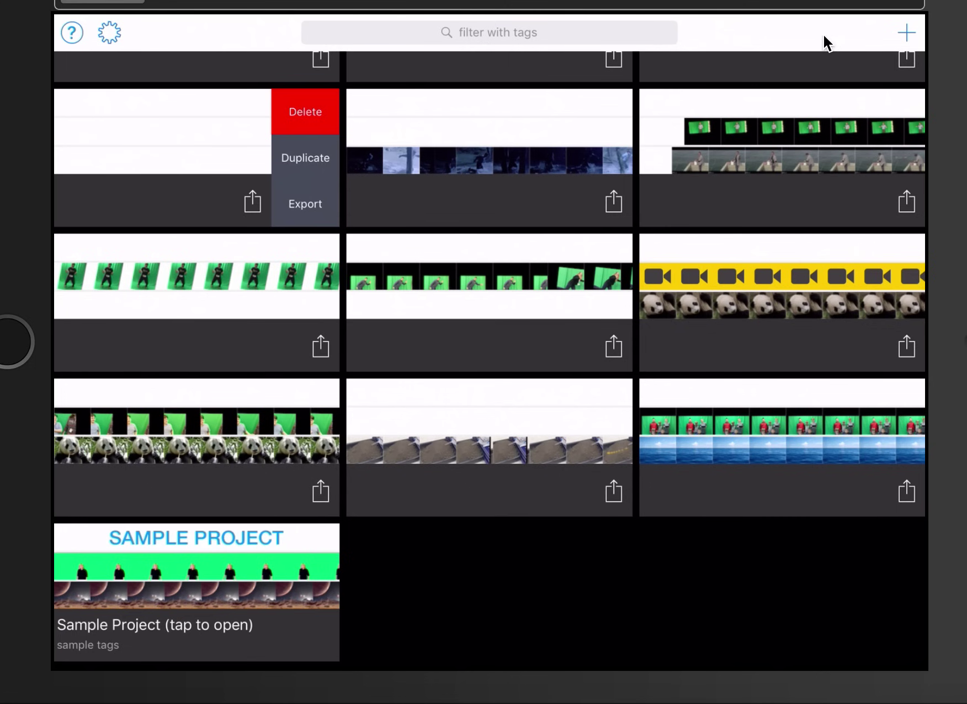
# Create a new project.
pyautogui.click(905, 33)
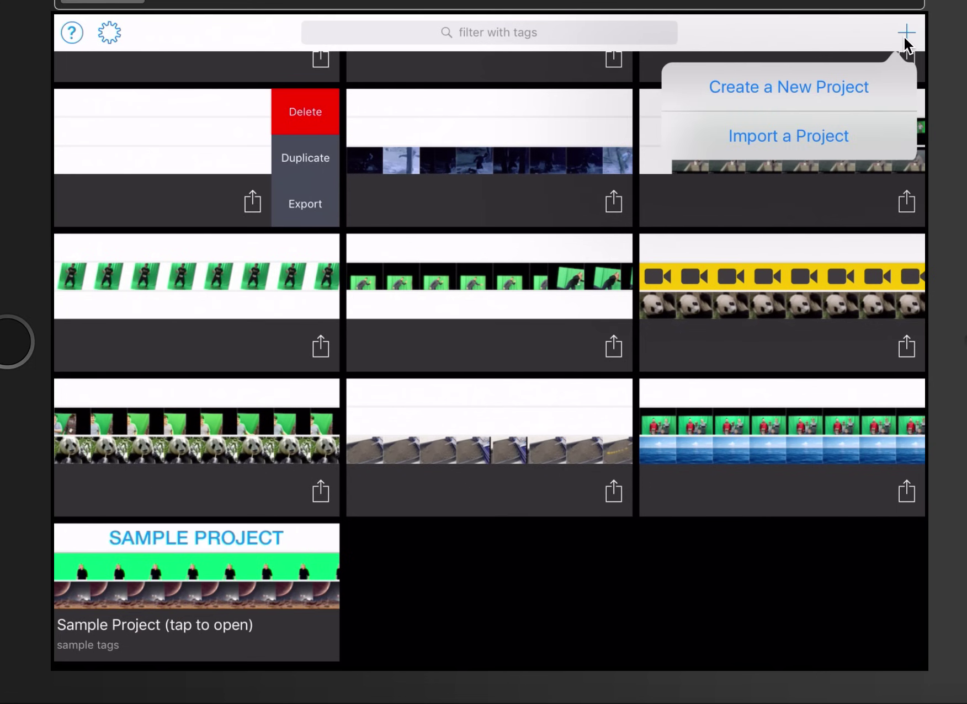
pyautogui.click(905, 33)
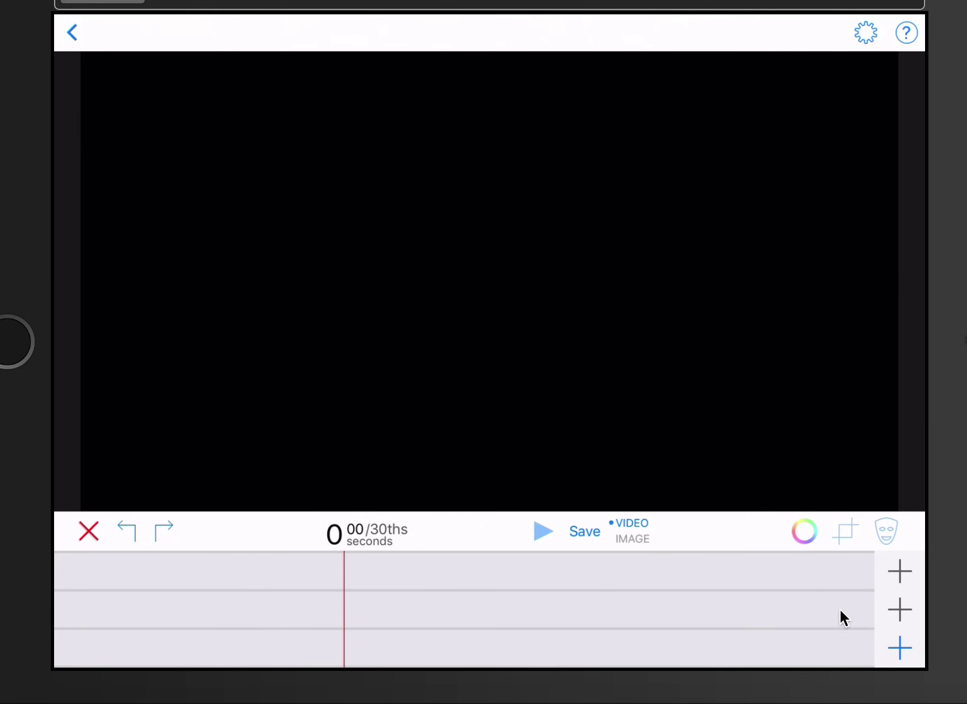
# Add the yellow brick road image from the Green Screen album to the bottom track and enlarge it to fill most of the frame.
pyautogui.click(899, 651)
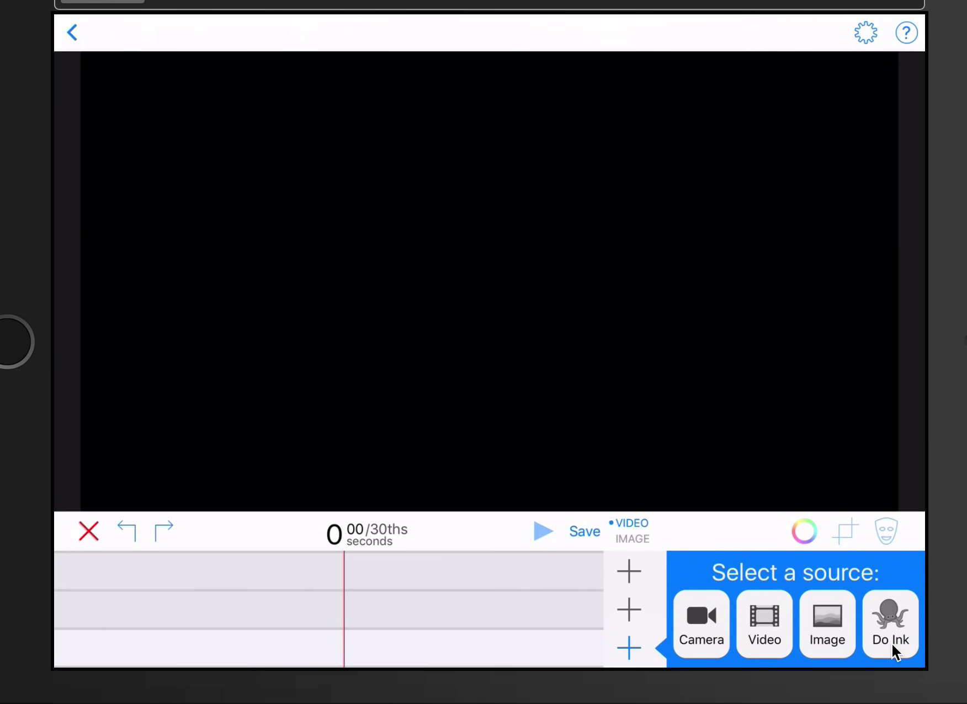
pyautogui.click(823, 607)
pyautogui.click(740, 439)
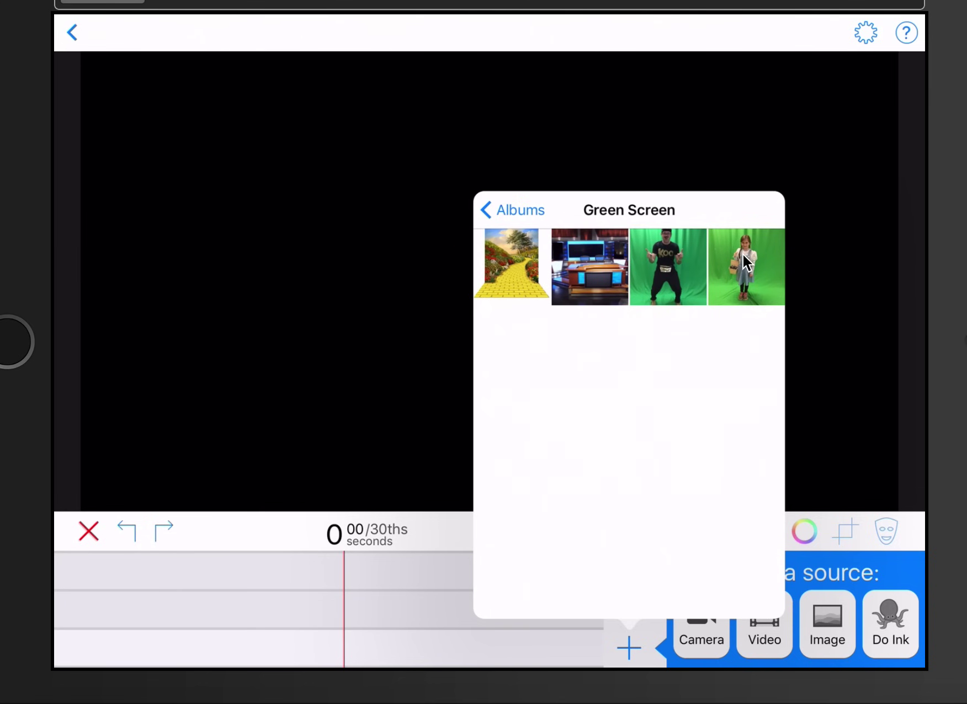
pyautogui.click(526, 264)
pyautogui.press('Return')
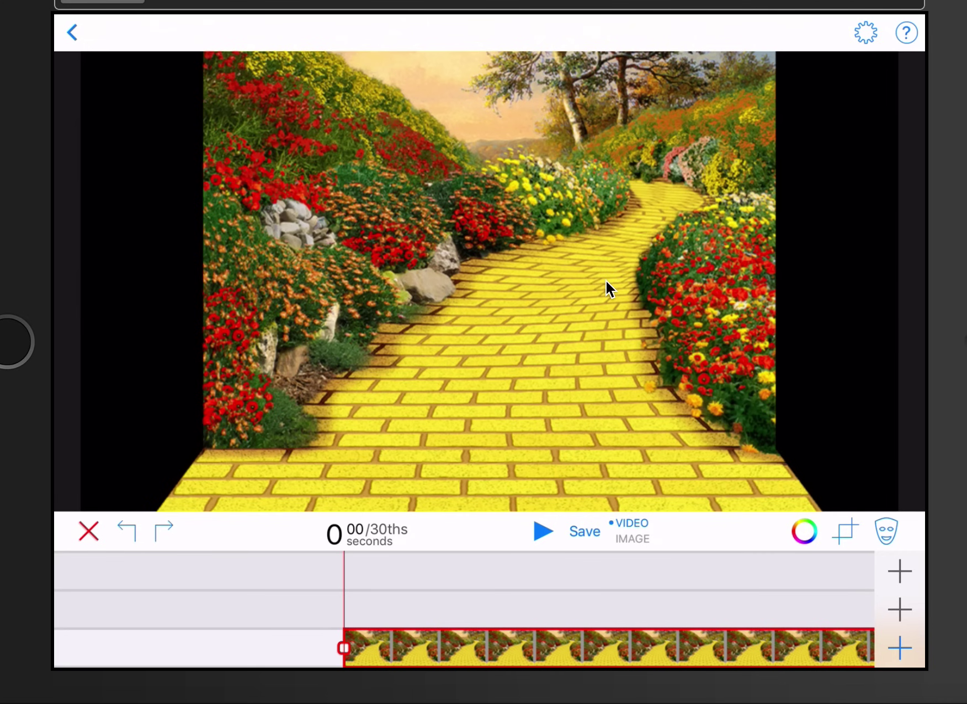
pyautogui.scroll(-10, 605, 279)
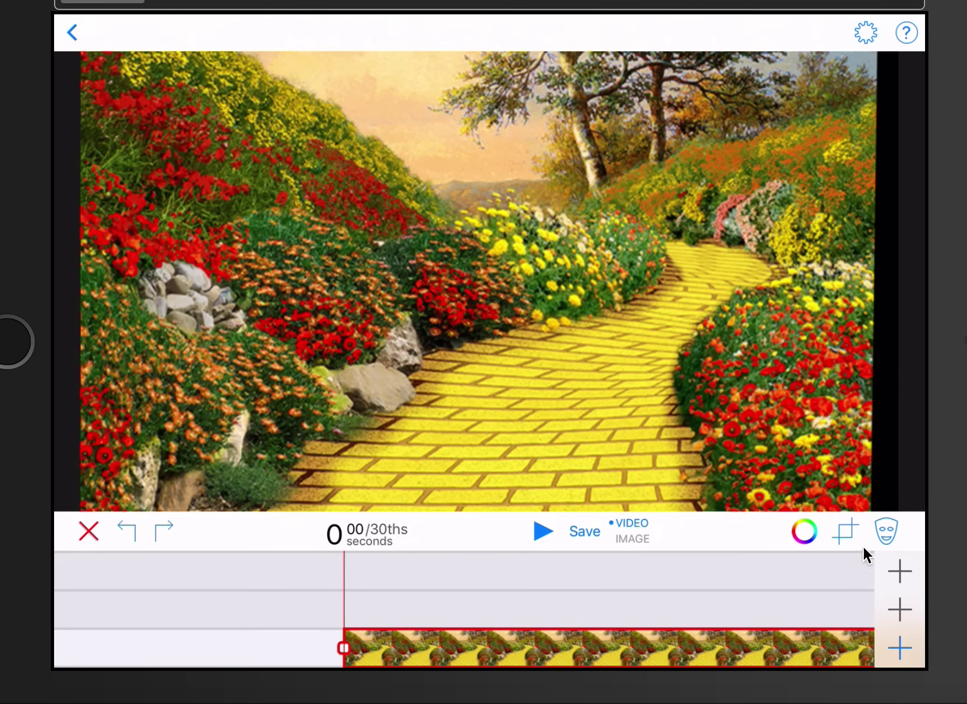
# Add the green-screen image of the girl with the basket from the Green Screen album to the middle track.
pyautogui.click(899, 609)
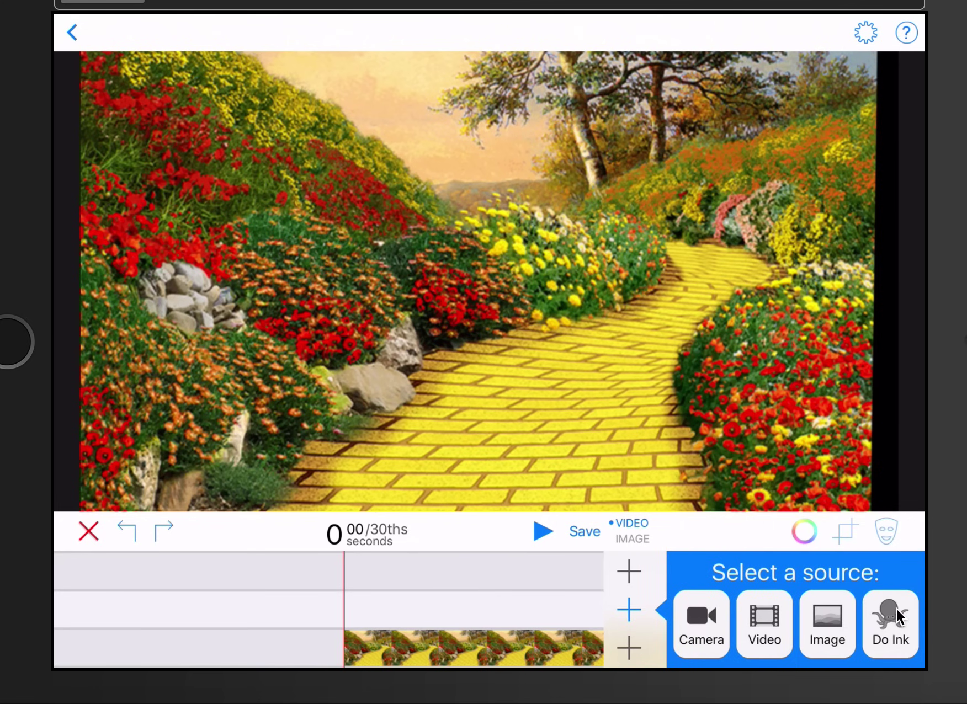
pyautogui.click(896, 613)
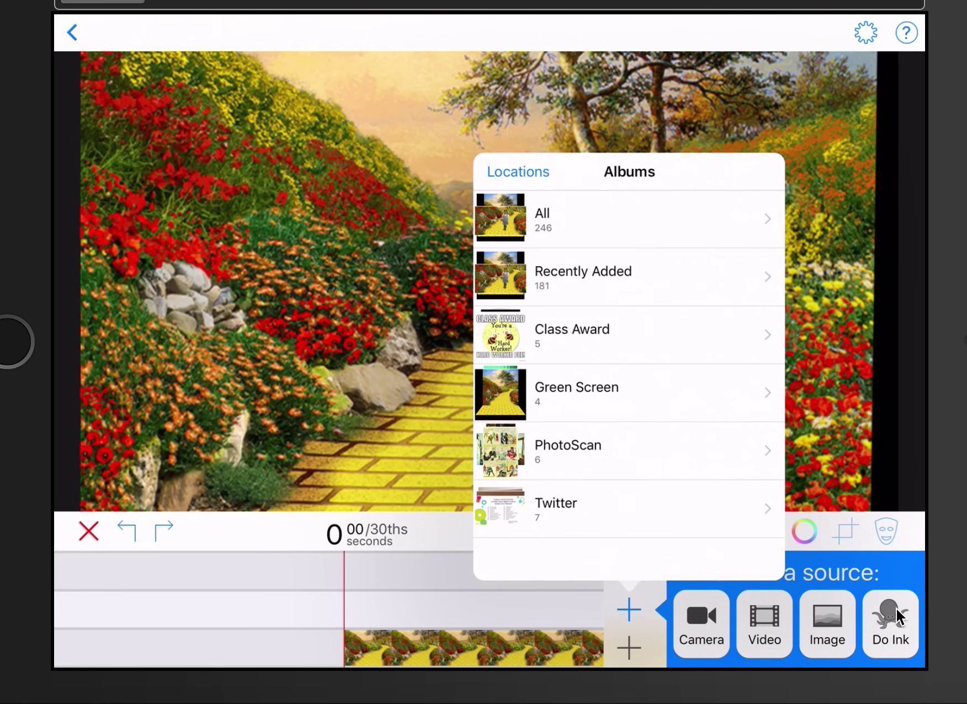
pyautogui.click(577, 391)
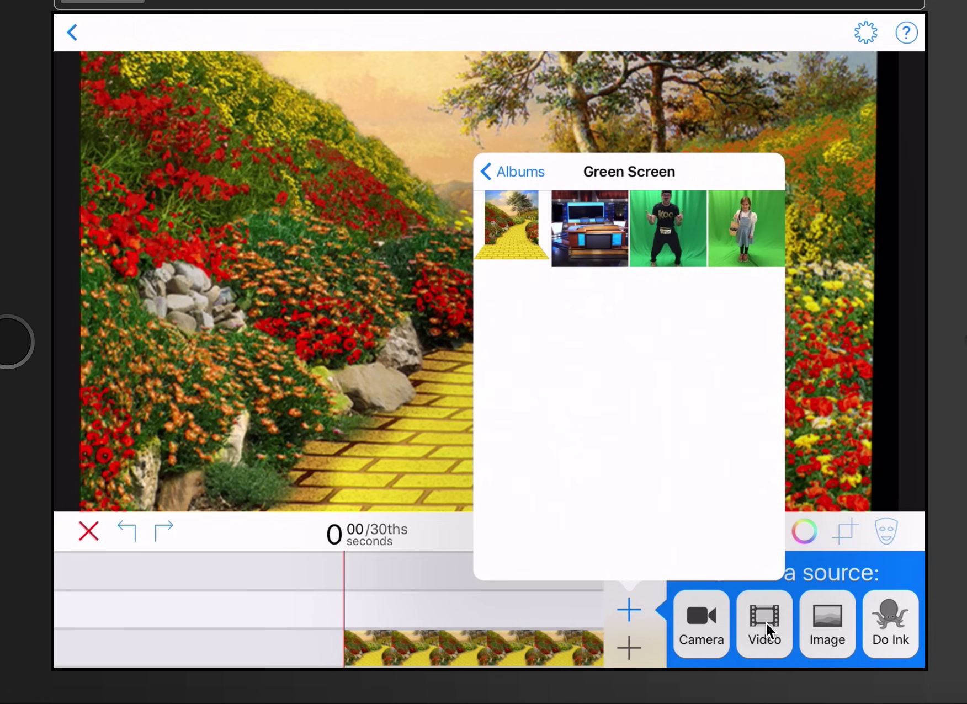
pyautogui.click(747, 222)
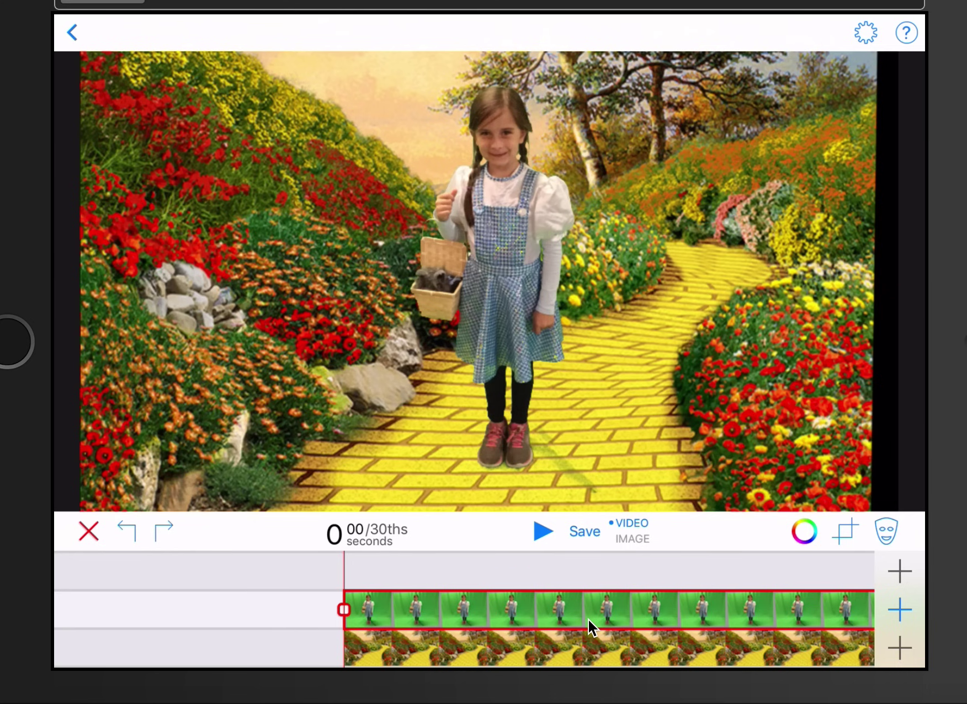
# Mask out the shadowed floor beside the girl's shoes using the eraser at size 40 and 100% opacity.
pyautogui.click(876, 530)
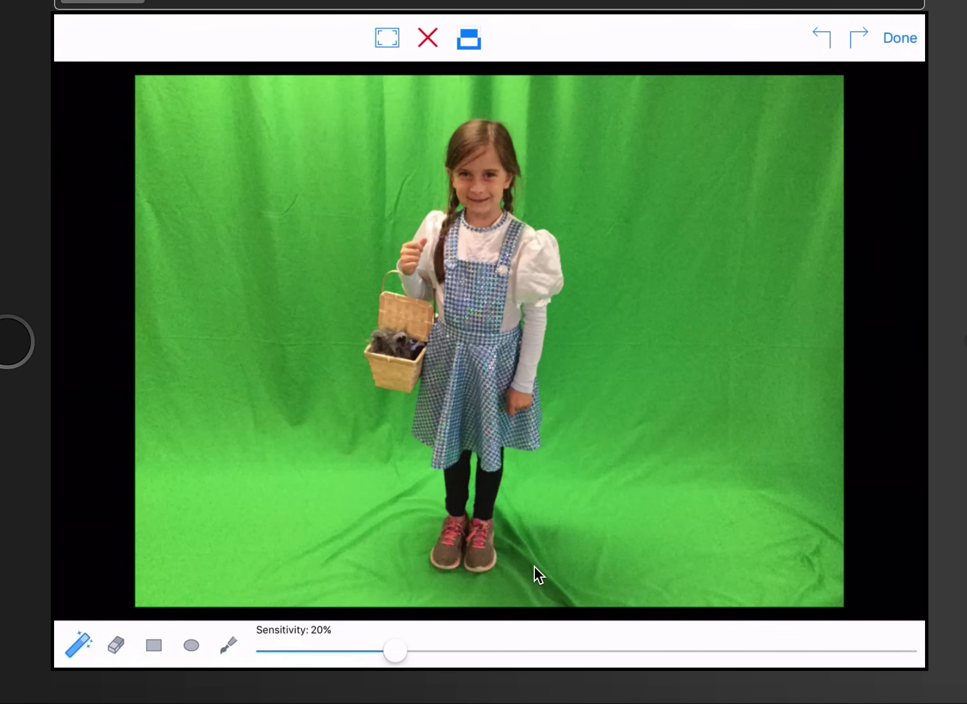
pyautogui.click(114, 644)
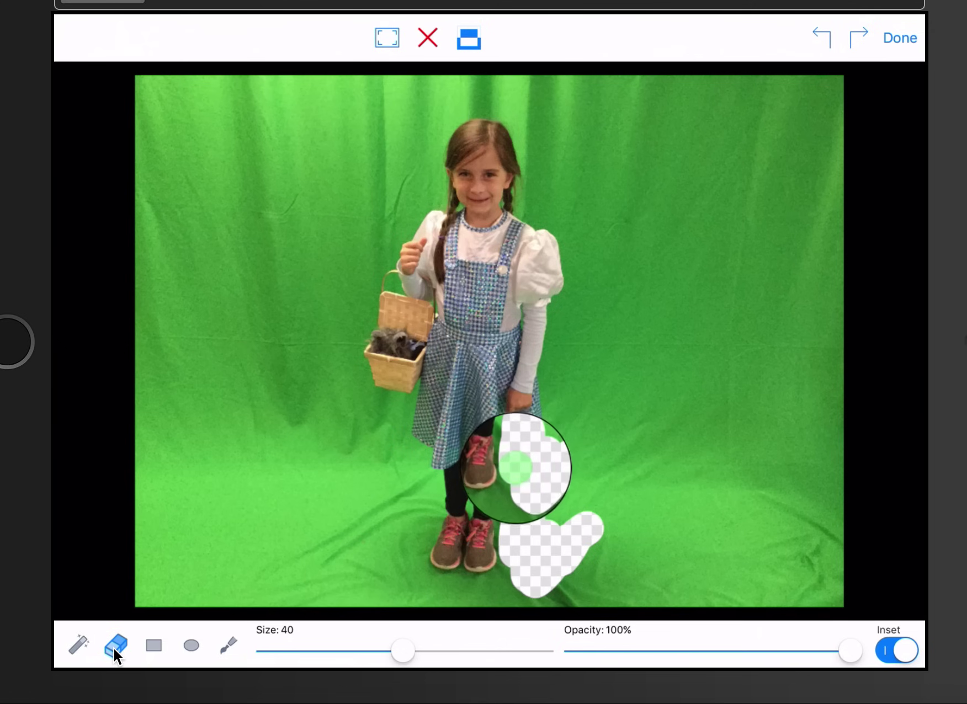
pyautogui.moveTo(516, 550)
pyautogui.mouseDown()
pyautogui.moveTo(511, 508)
pyautogui.moveTo(519, 552)
pyautogui.moveTo(506, 593)
pyautogui.moveTo(587, 583)
pyautogui.moveTo(527, 601)
pyautogui.mouseUp()
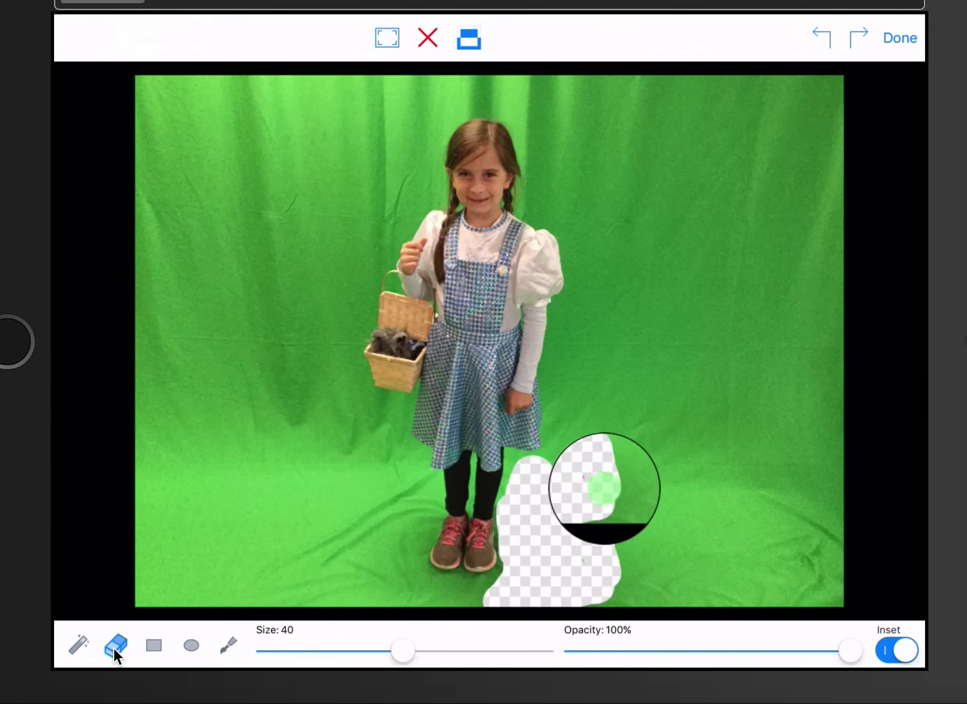
pyautogui.moveTo(604, 585)
pyautogui.mouseDown()
pyautogui.moveTo(582, 599)
pyautogui.moveTo(545, 599)
pyautogui.moveTo(590, 538)
pyautogui.moveTo(585, 552)
pyautogui.moveTo(554, 554)
pyautogui.moveTo(482, 604)
pyautogui.mouseUp()
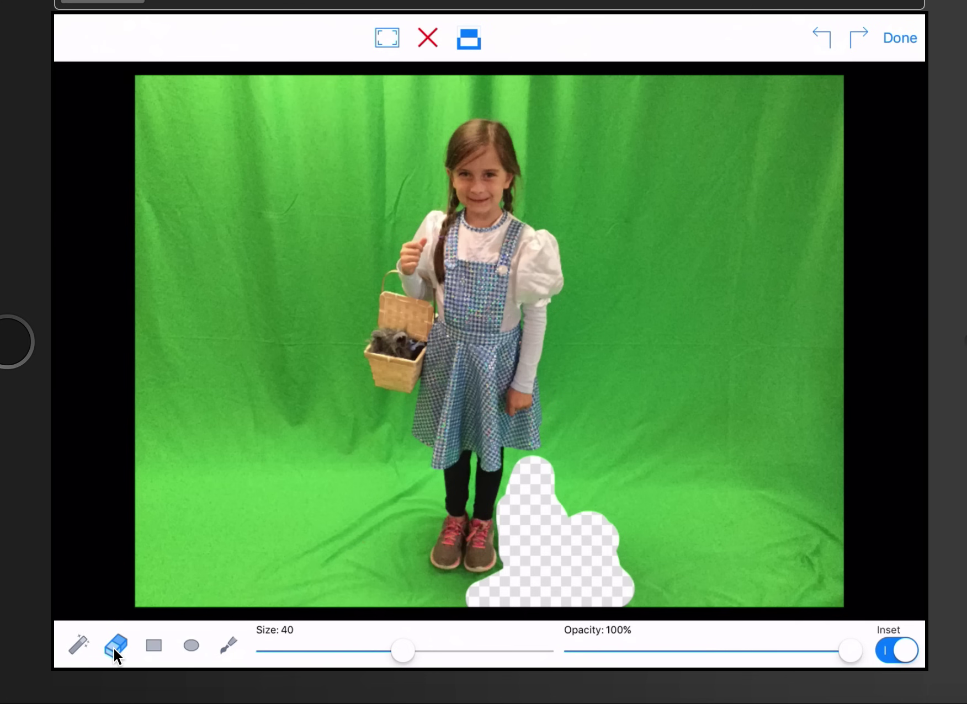
pyautogui.click(899, 38)
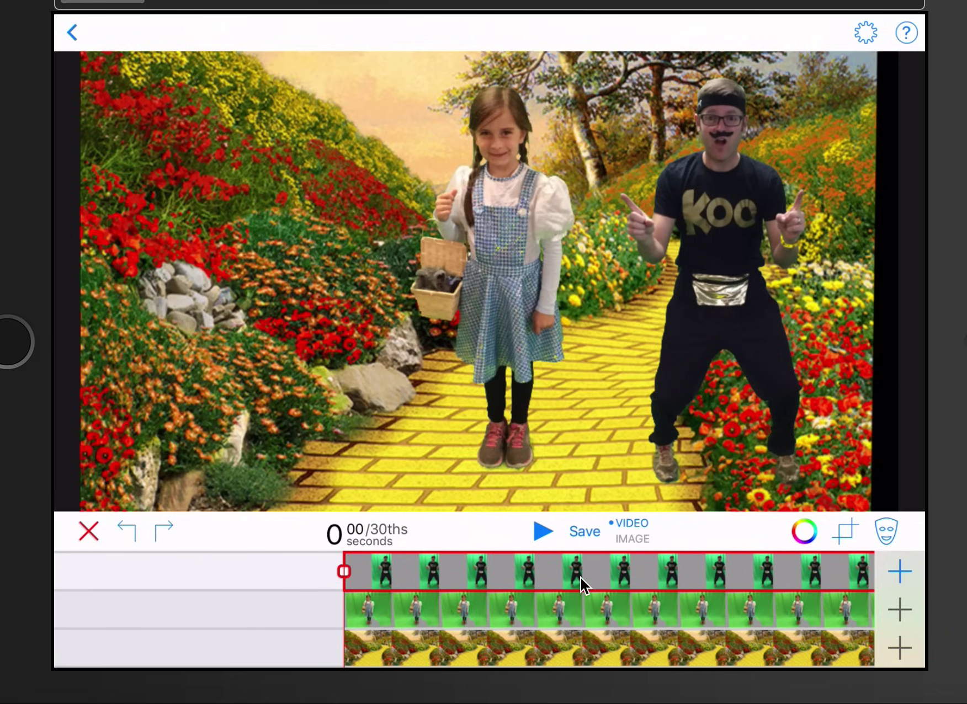
# Mask the man's image on the top track down to his head and delete his clip from the timeline.
pyautogui.click(883, 524)
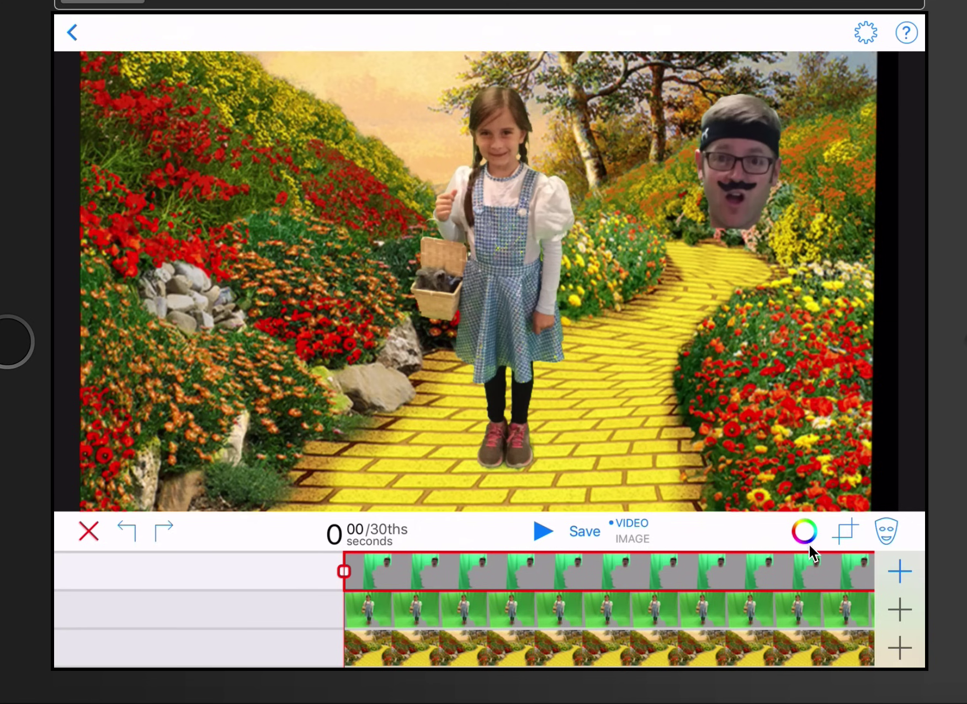
pyautogui.click(798, 571)
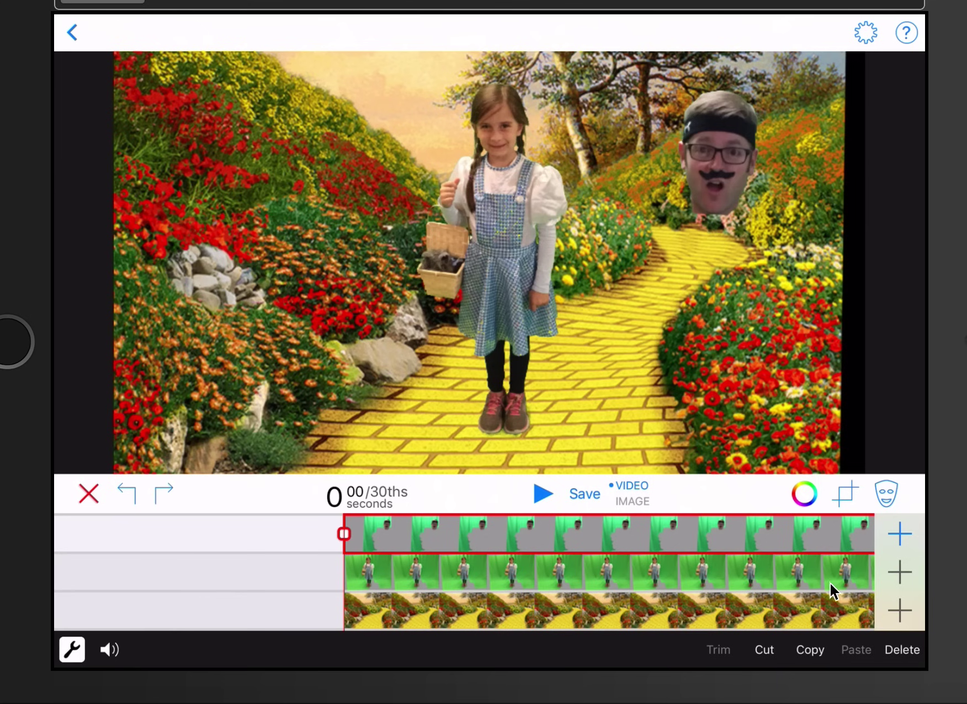
pyautogui.click(907, 649)
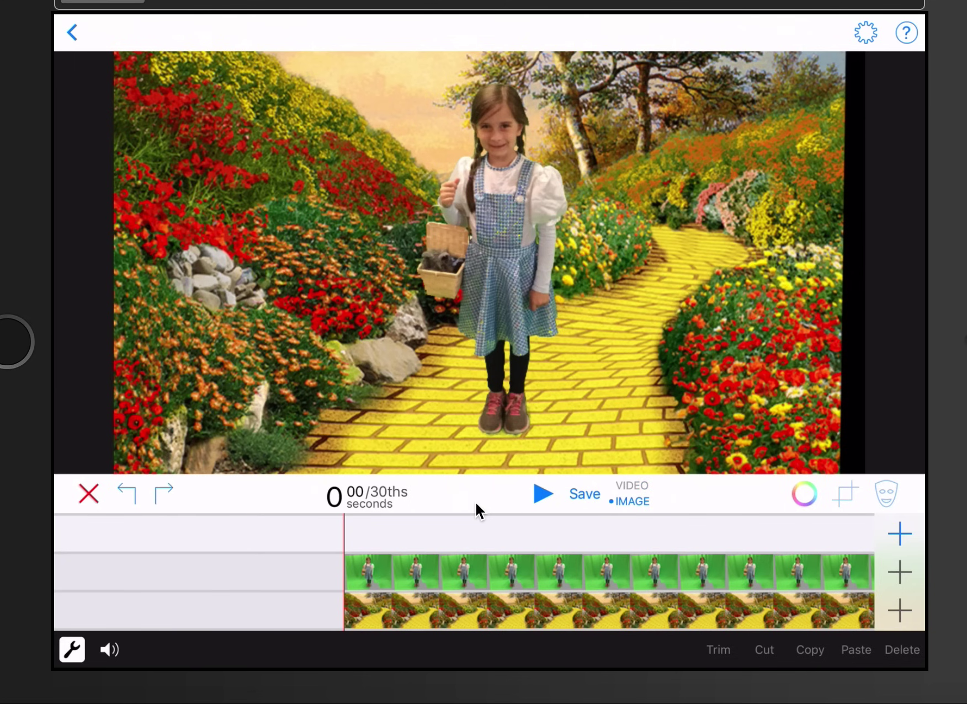
# Render the composite as an image and view its sharing options.
pyautogui.click(580, 495)
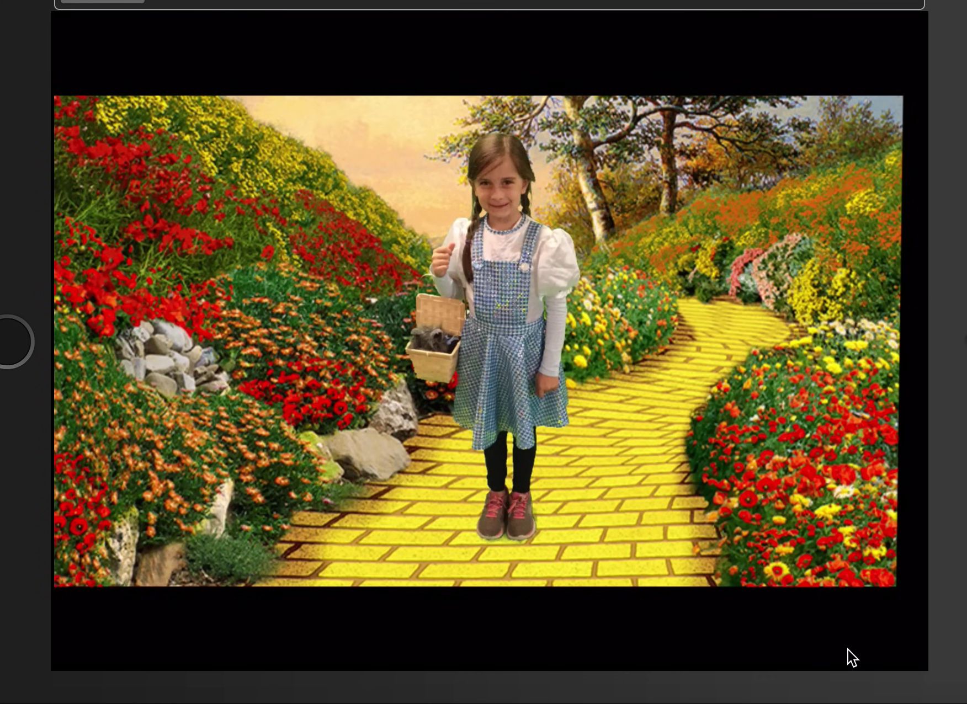
pyautogui.click(847, 649)
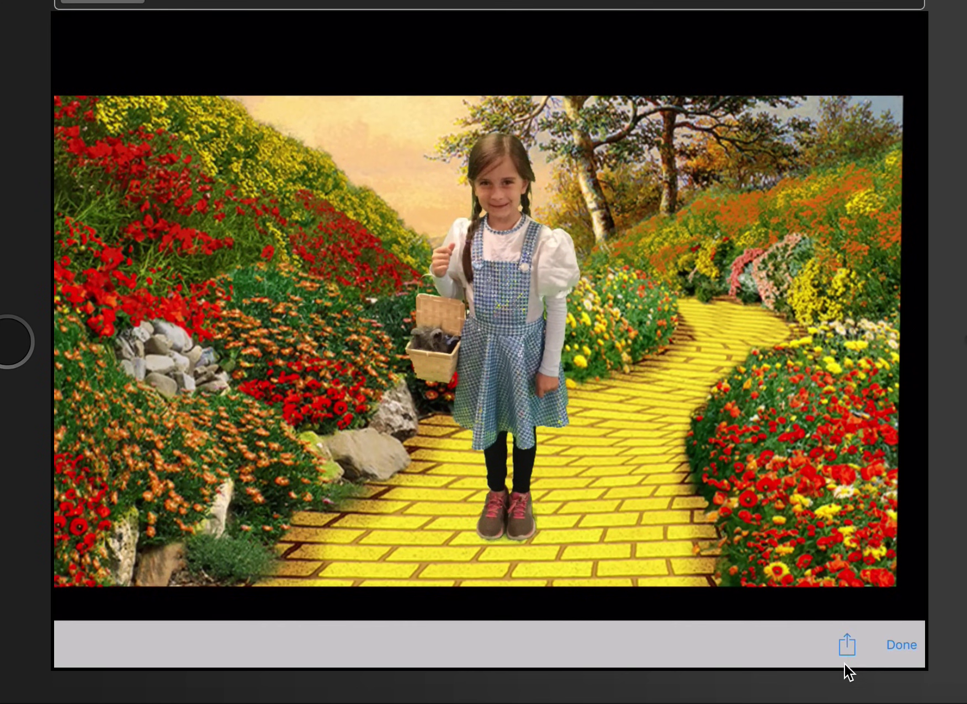
pyautogui.click(859, 637)
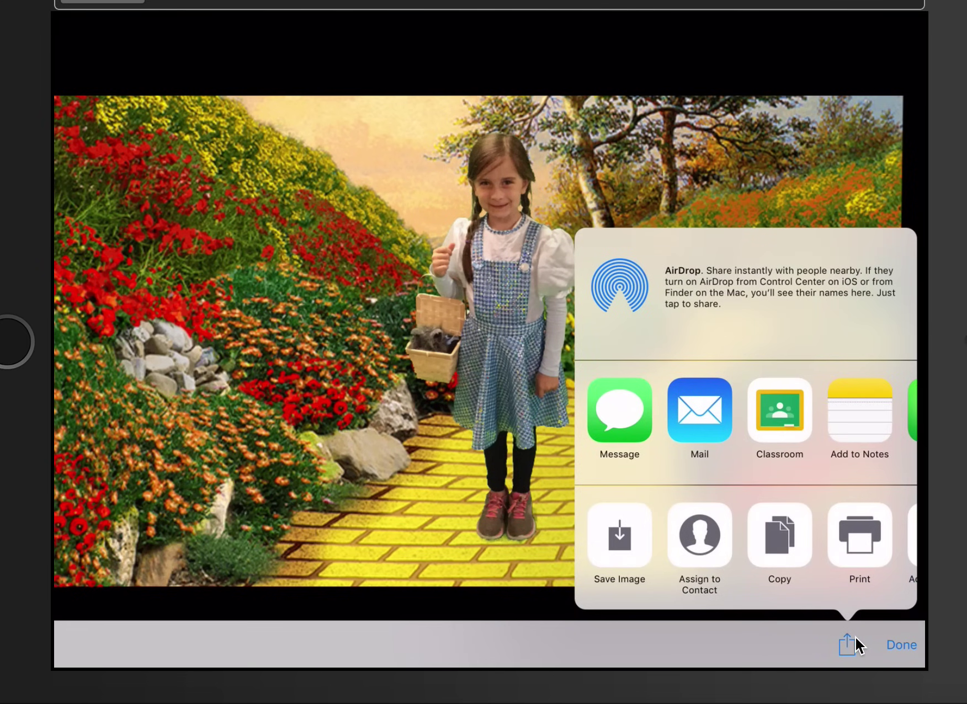
pyautogui.click(533, 506)
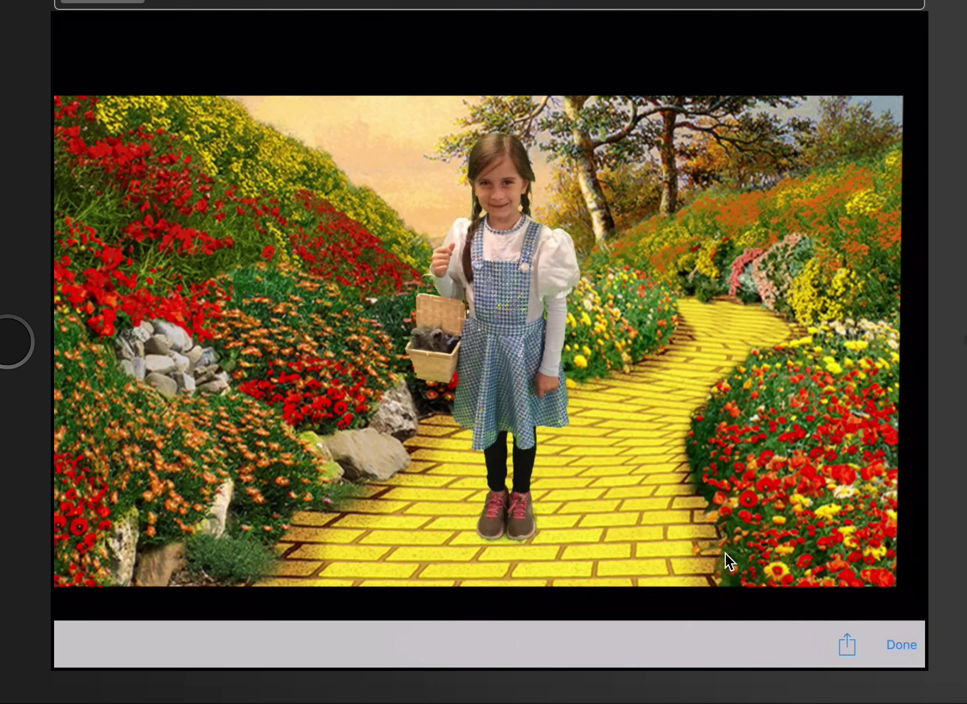
# Save the rendered image to the Camera Roll and return to the project.
pyautogui.click(882, 622)
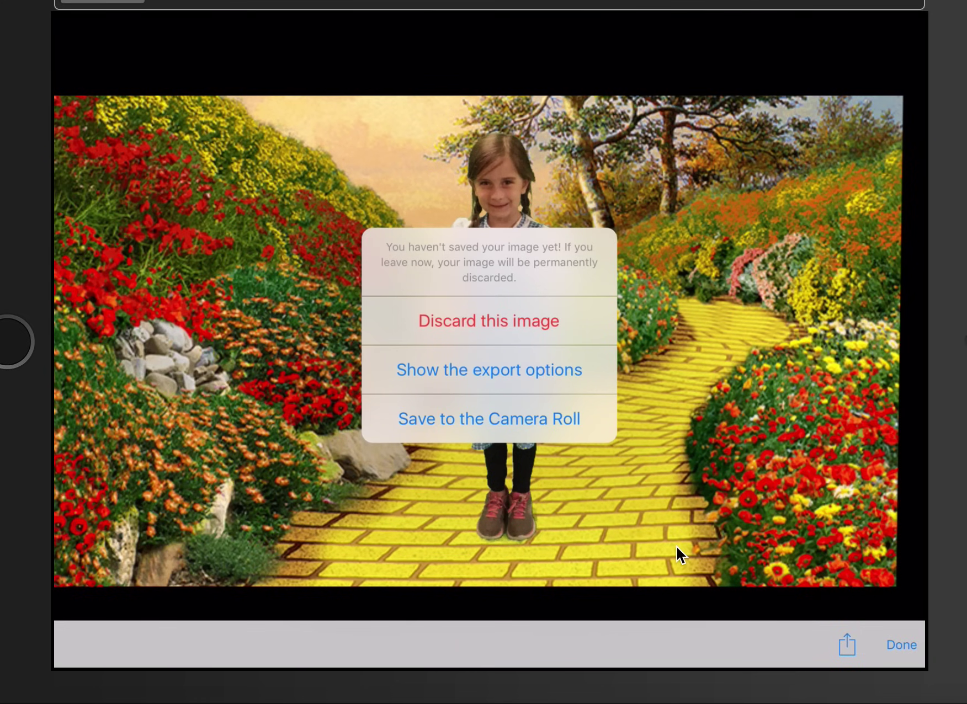
pyautogui.click(545, 411)
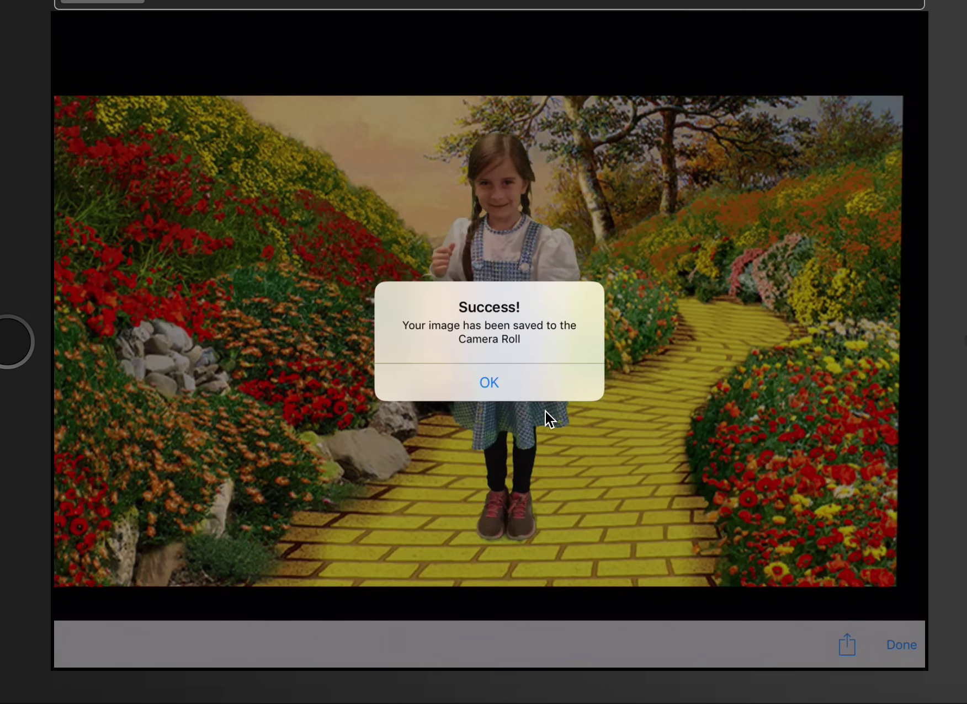
pyautogui.click(545, 410)
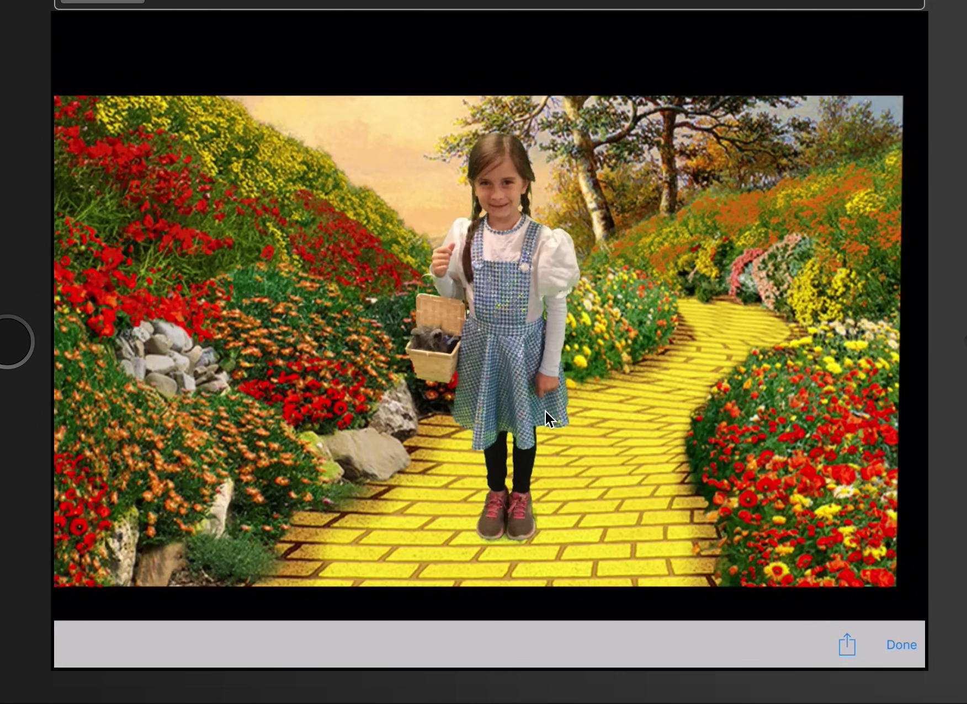
pyautogui.click(544, 410)
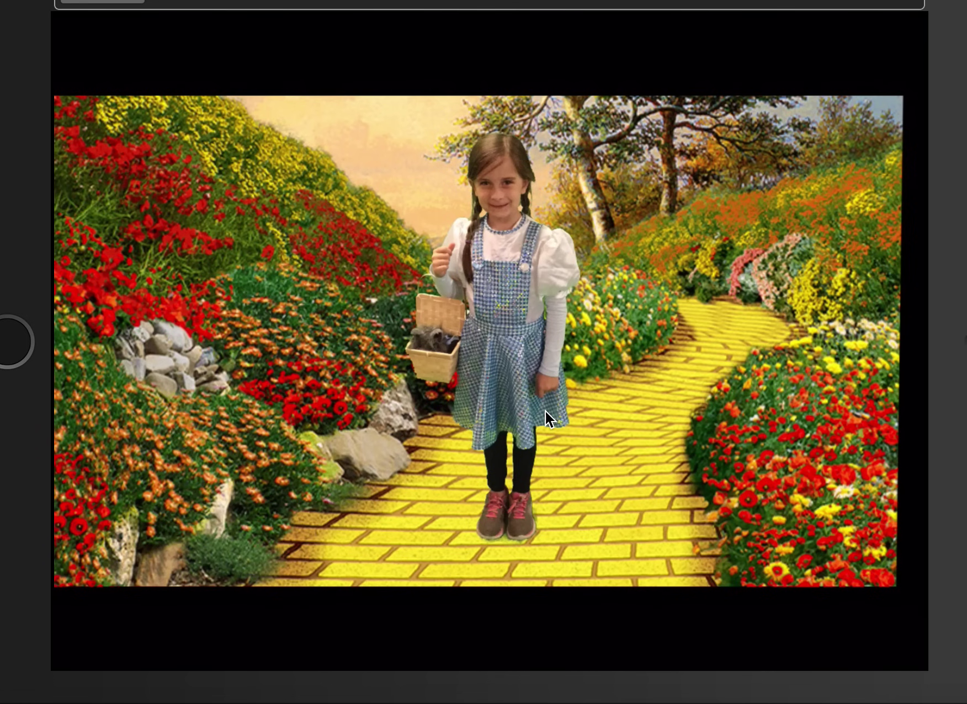
pyautogui.click(544, 410)
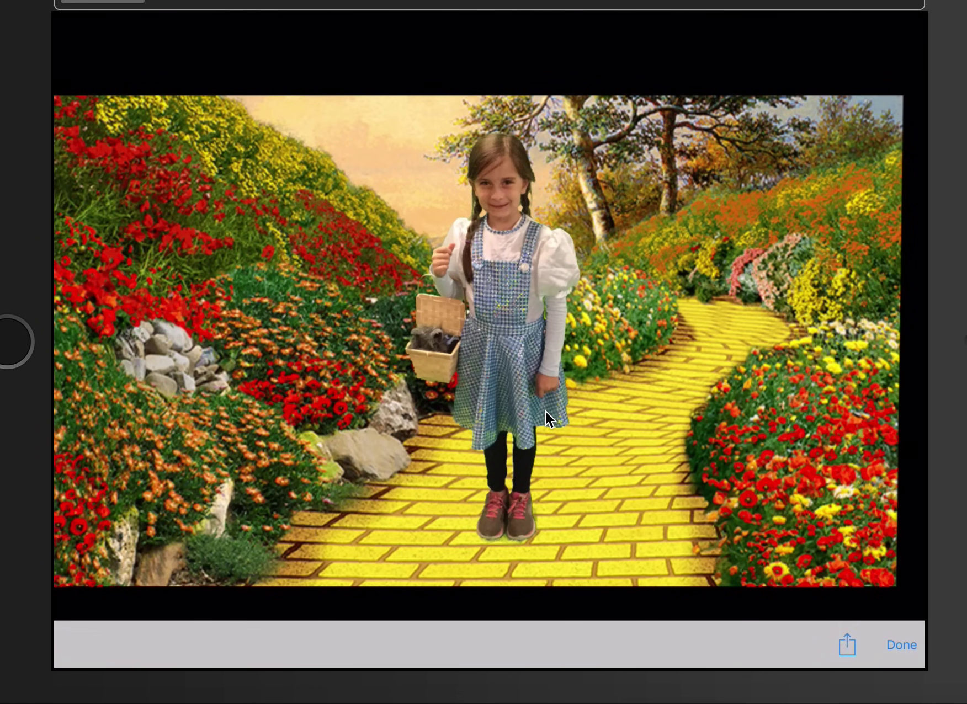
pyautogui.press('Escape')
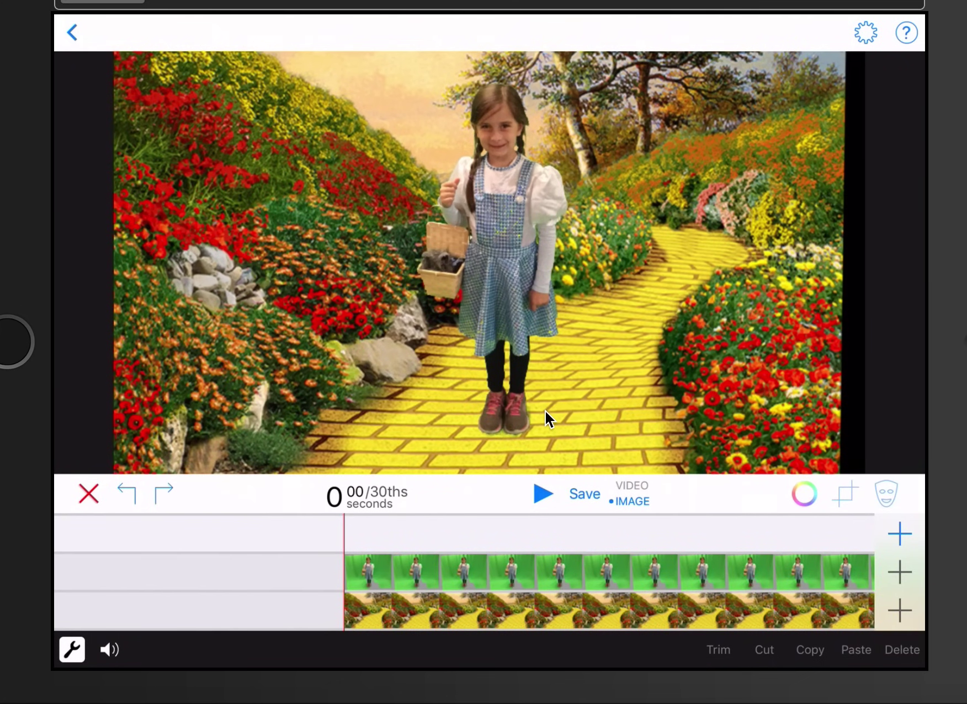
# Start another new project and add the news studio image from the Green Screen album to the bottom track.
pyautogui.click(76, 35)
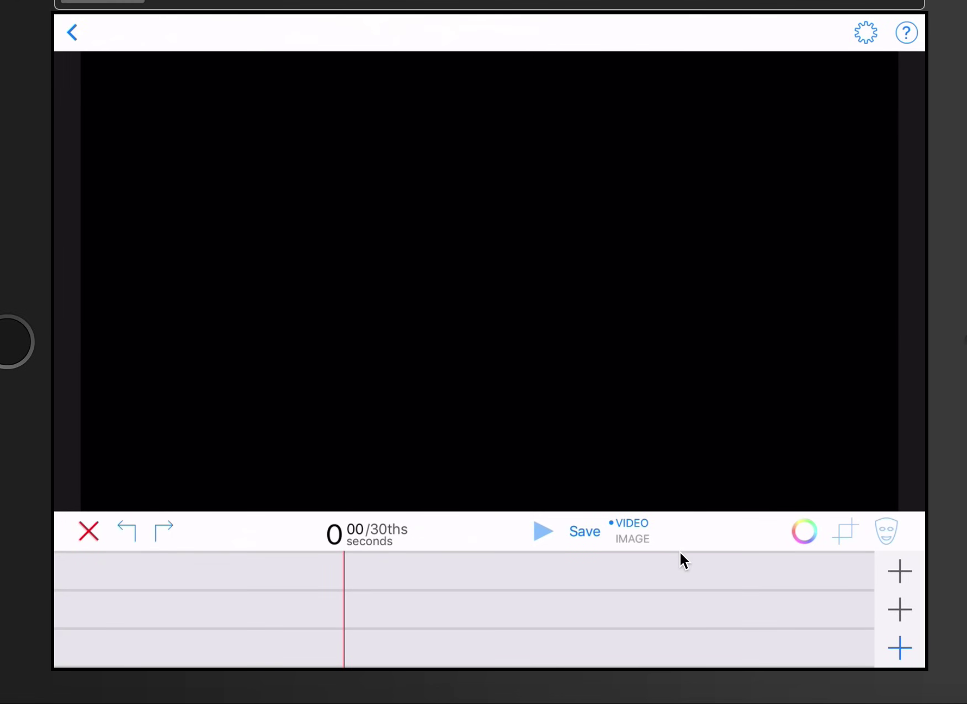
pyautogui.click(894, 644)
pyautogui.click(826, 624)
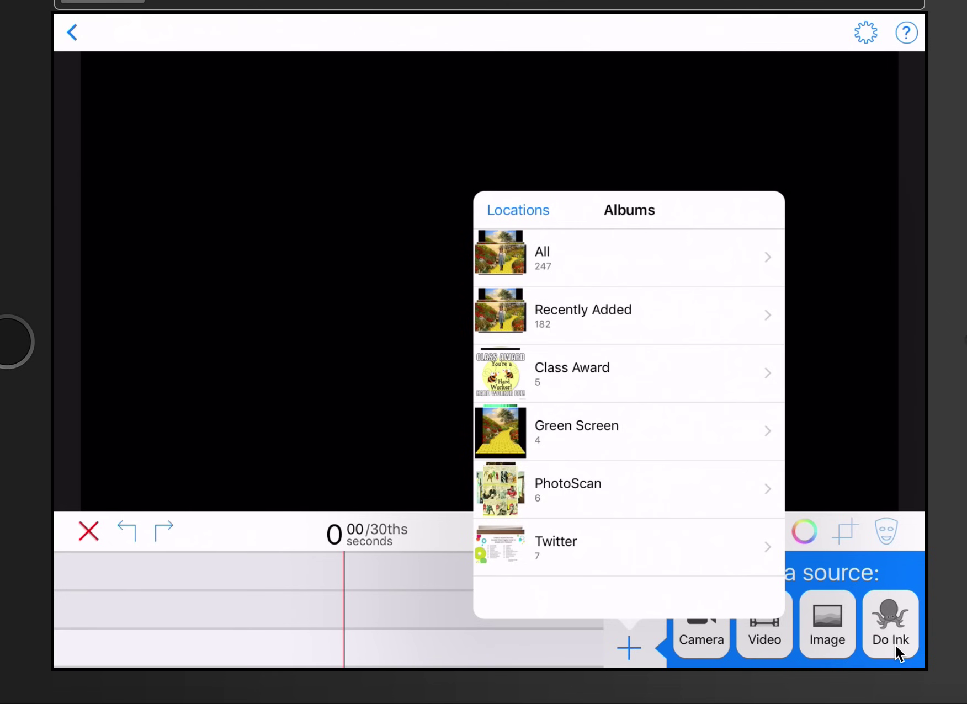
pyautogui.click(568, 443)
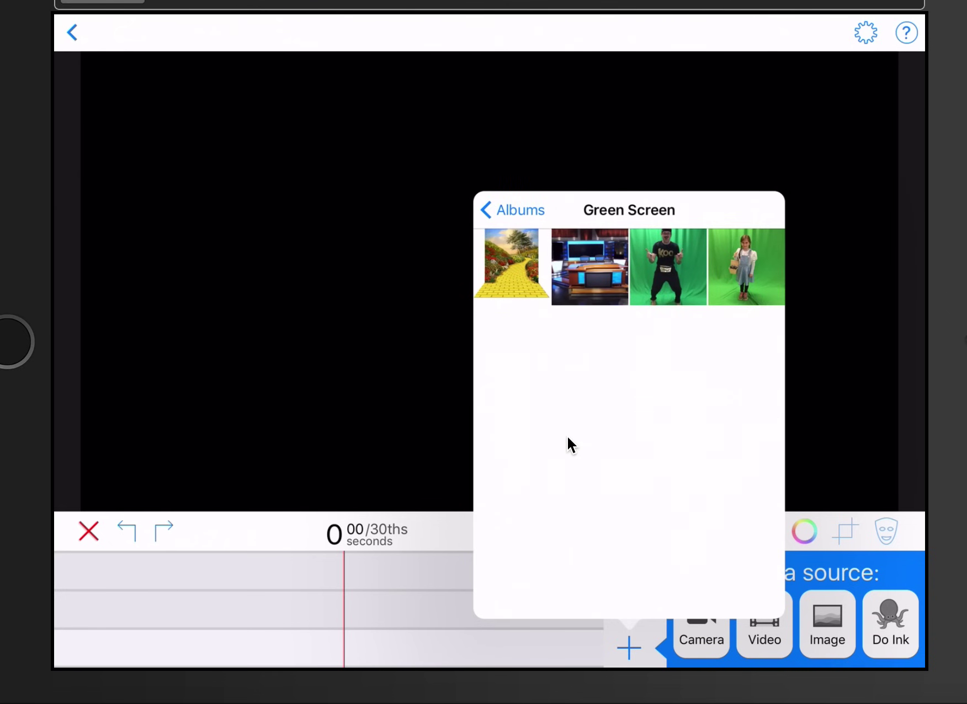
pyautogui.click(592, 271)
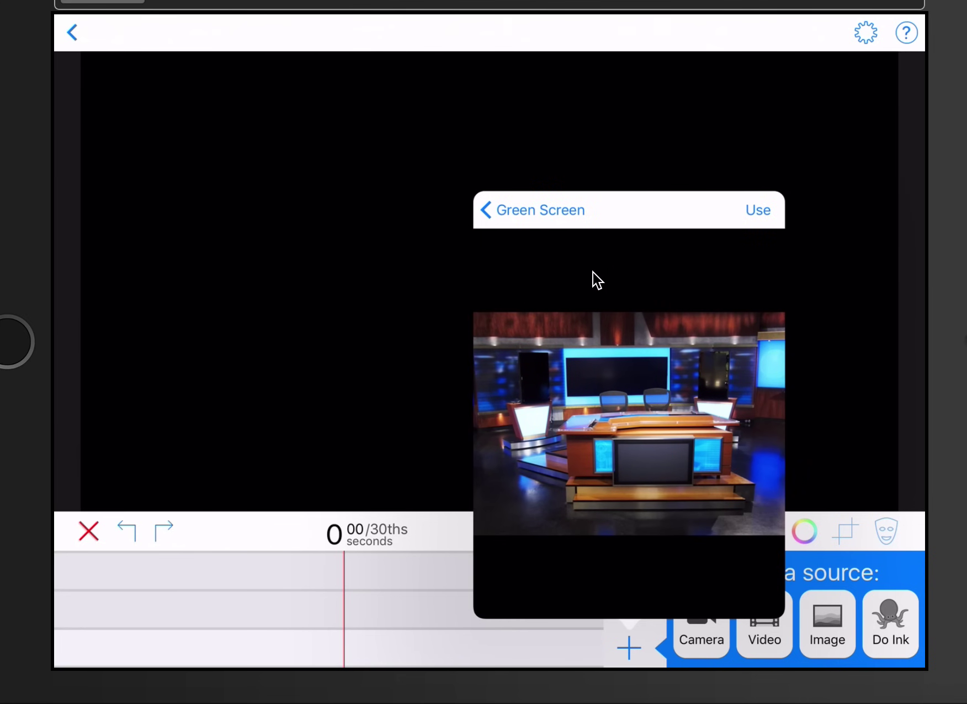
pyautogui.press('Return')
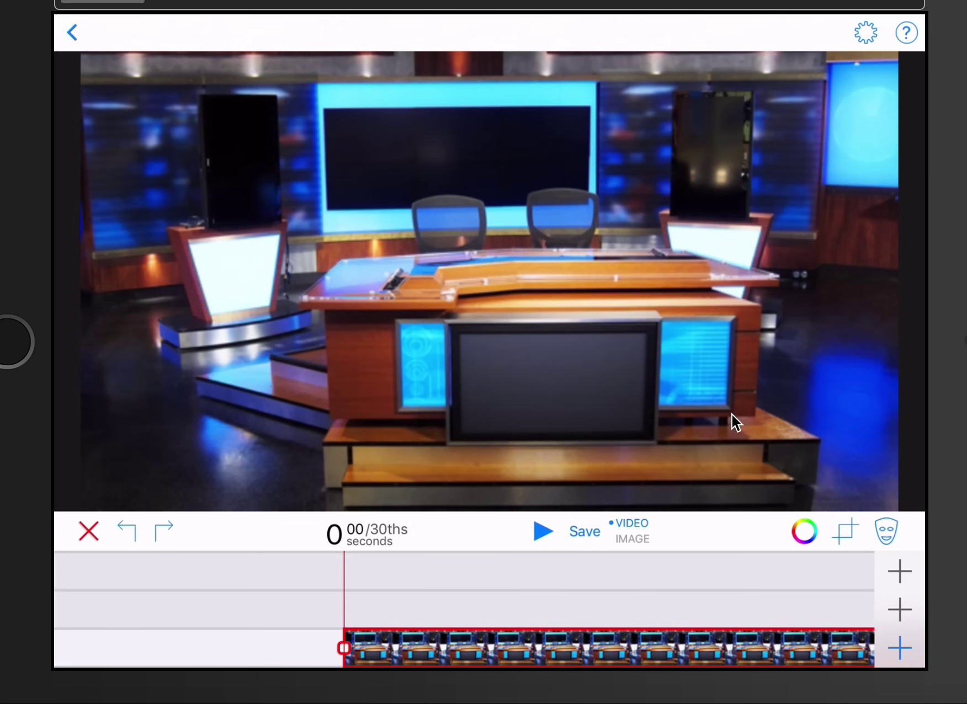
# Enlarge the studio background to fill the frame with the desk and add the man's green screen image to the middle track.
pyautogui.scroll(5, 731, 420)
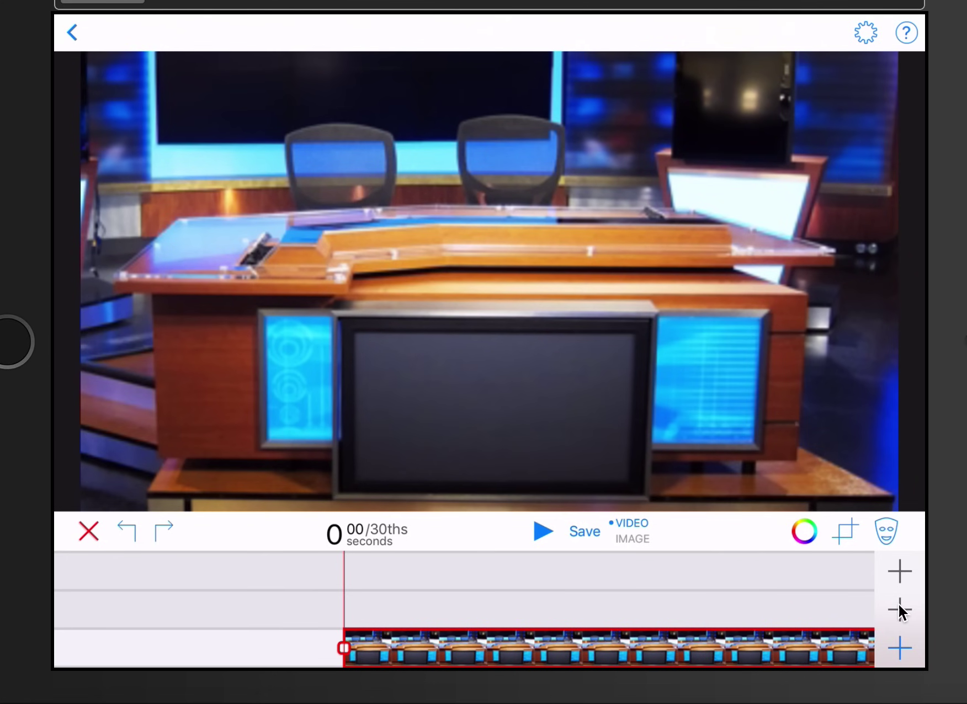
pyautogui.click(900, 609)
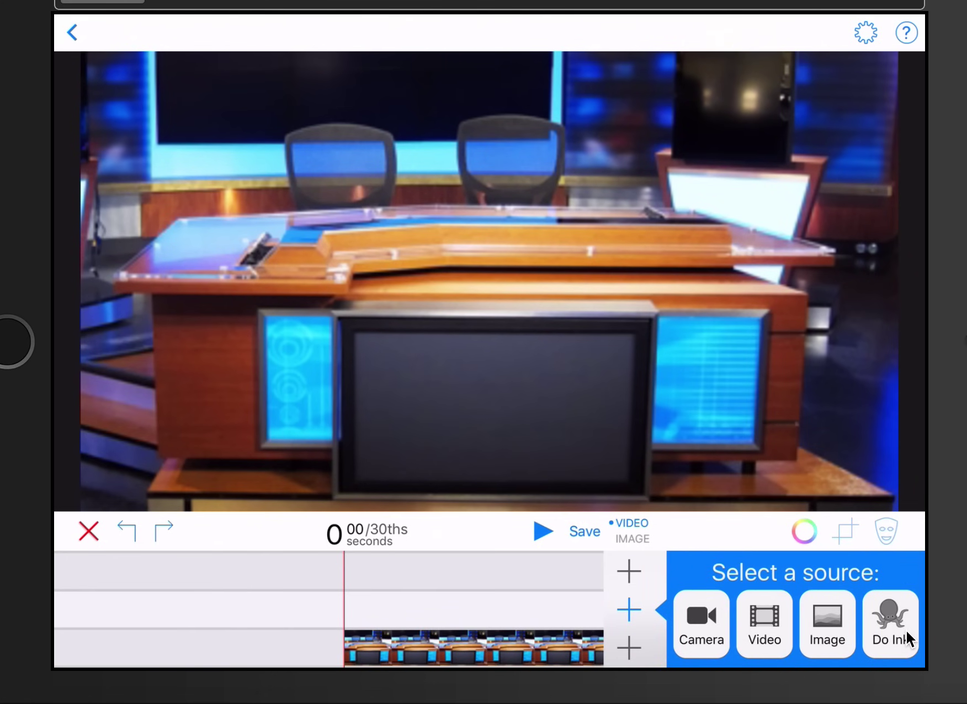
pyautogui.click(763, 615)
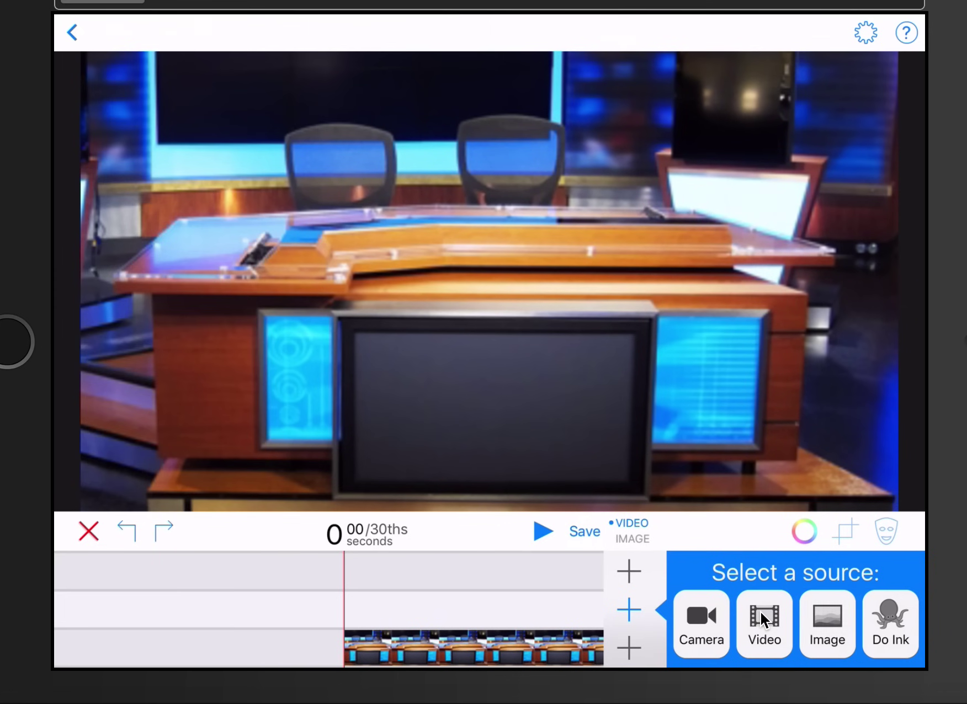
pyautogui.click(763, 618)
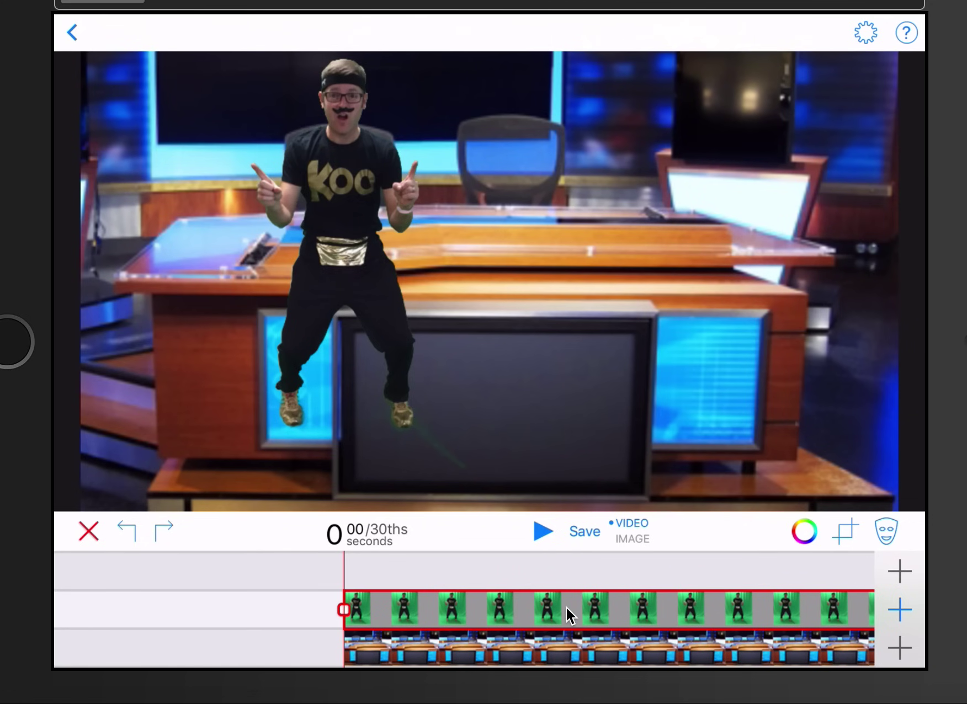
# Delete the man's clip from the middle track and add his image there again from the Green Screen album.
pyautogui.click(620, 609)
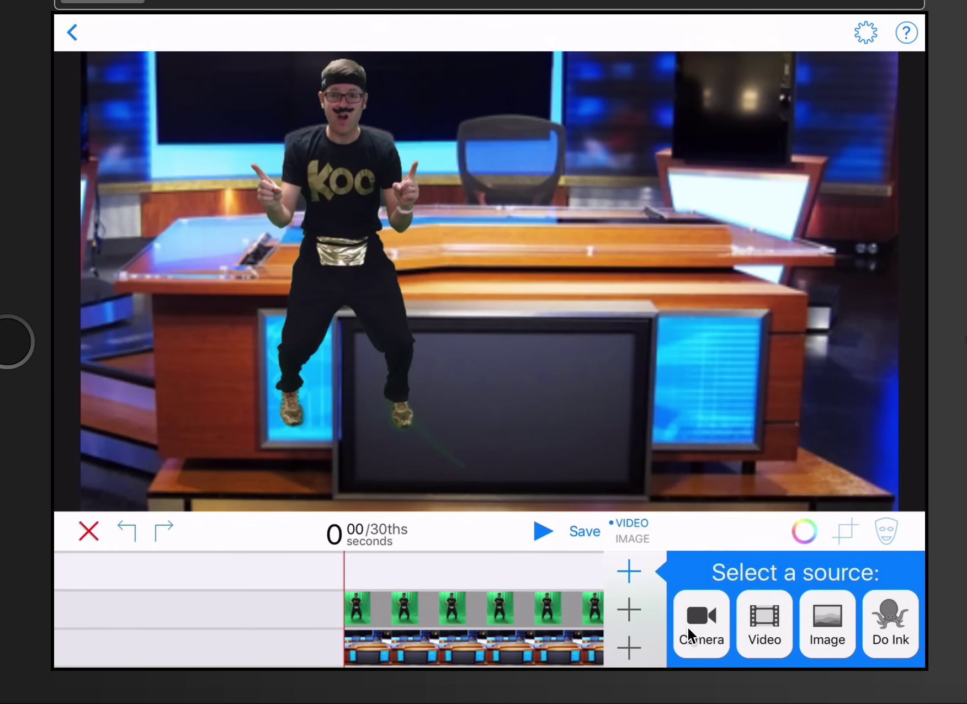
pyautogui.click(519, 573)
pyautogui.click(520, 577)
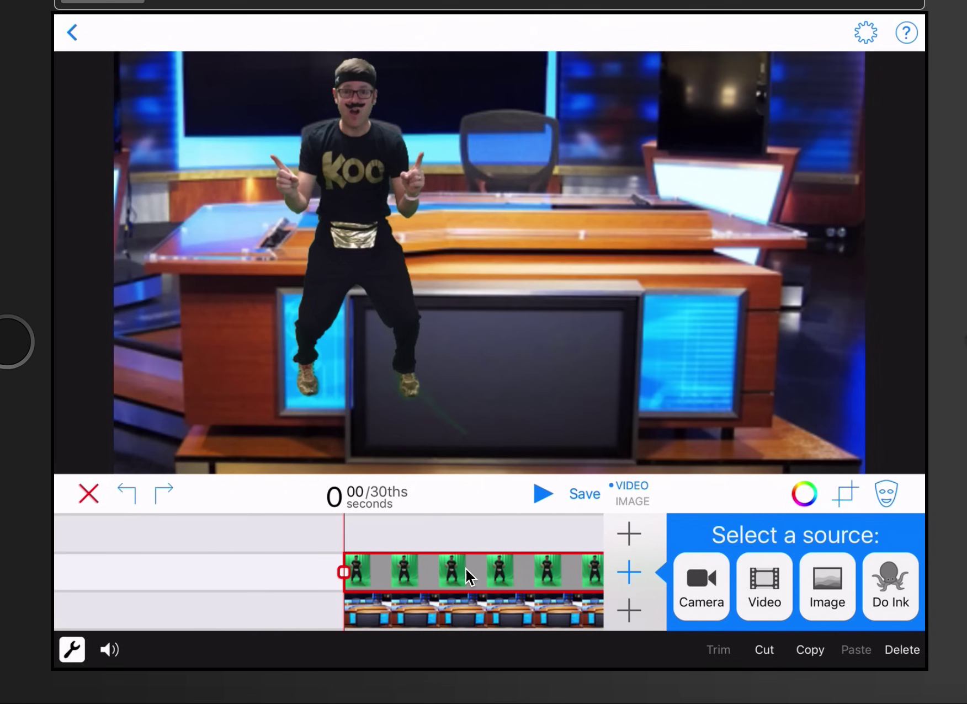
pyautogui.press('Delete')
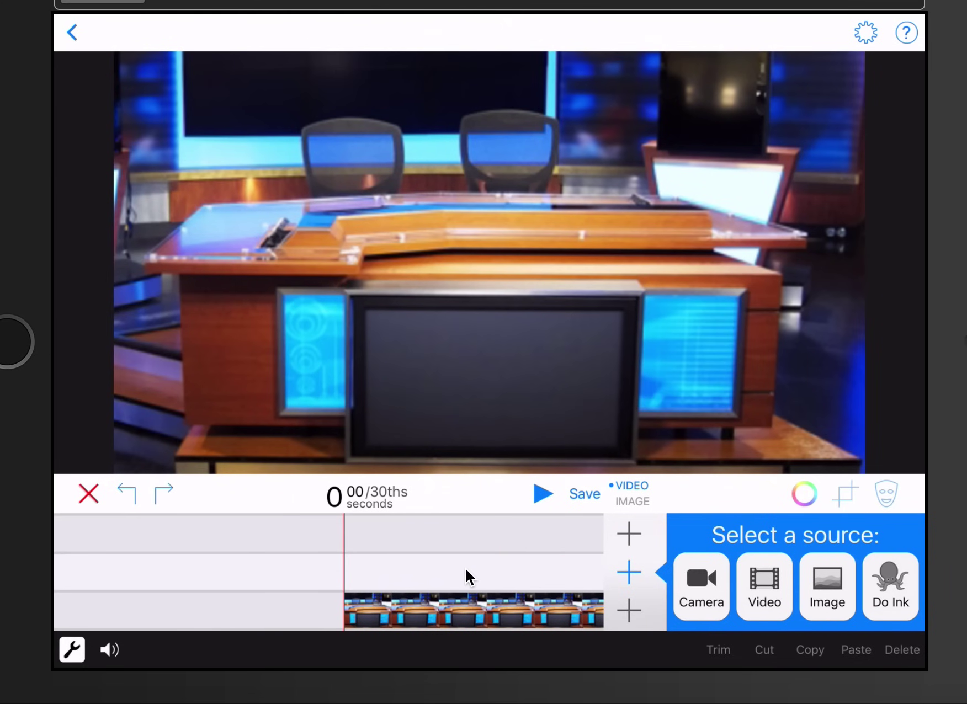
pyautogui.click(577, 353)
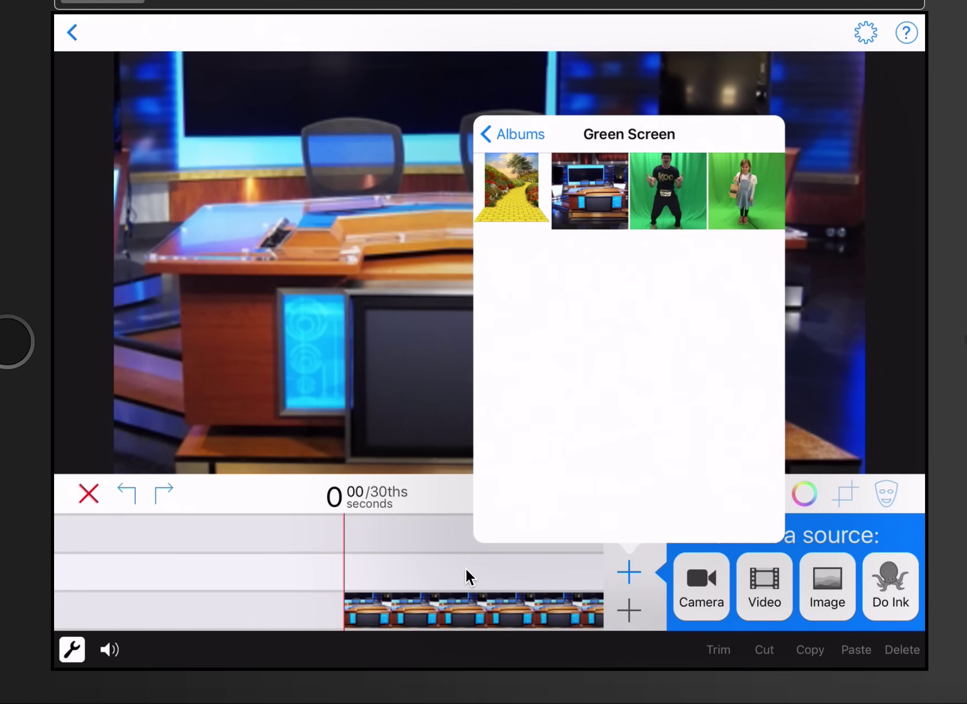
pyautogui.click(746, 190)
pyautogui.click(758, 134)
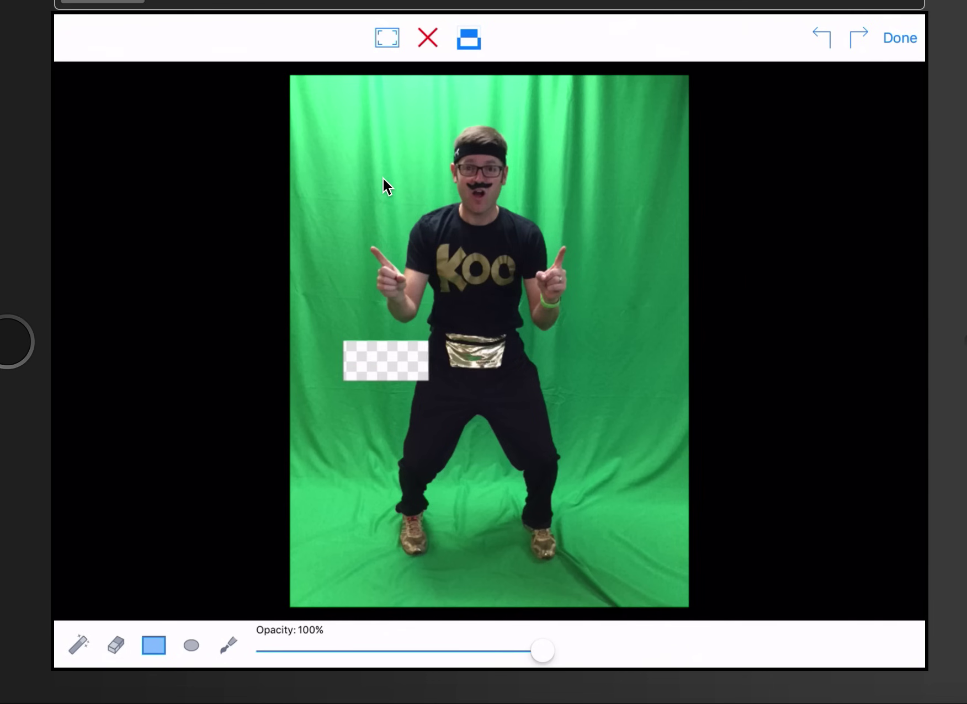
# Mask out the man's lower body with a rectangle and place him behind the news desk in front of the first chair.
pyautogui.moveTo(687, 491); pyautogui.dragTo(661, 582)
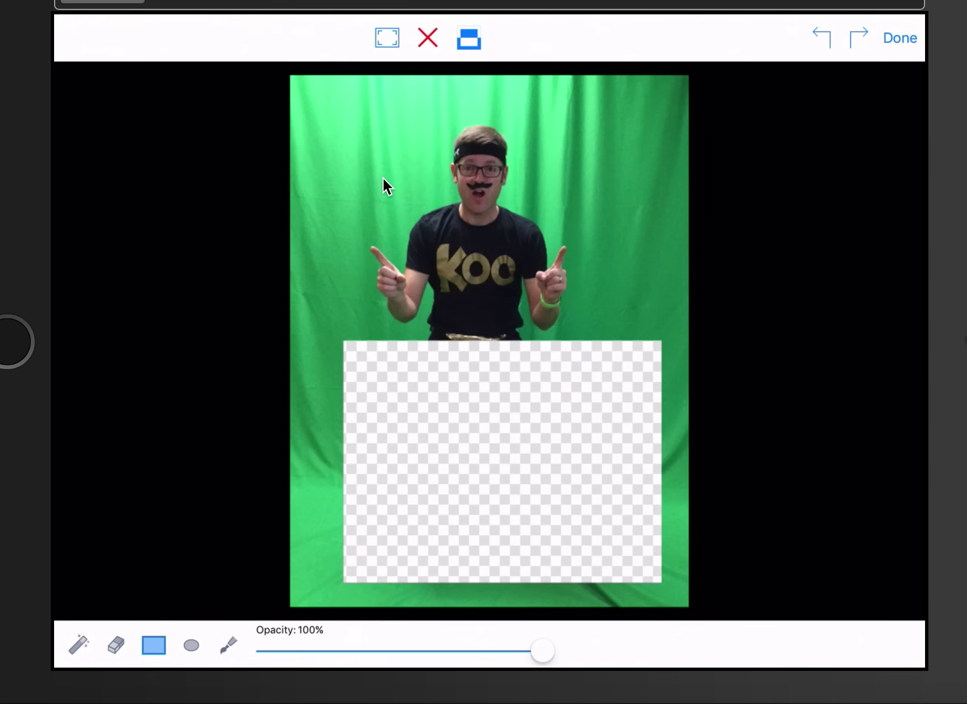
pyautogui.click(900, 37)
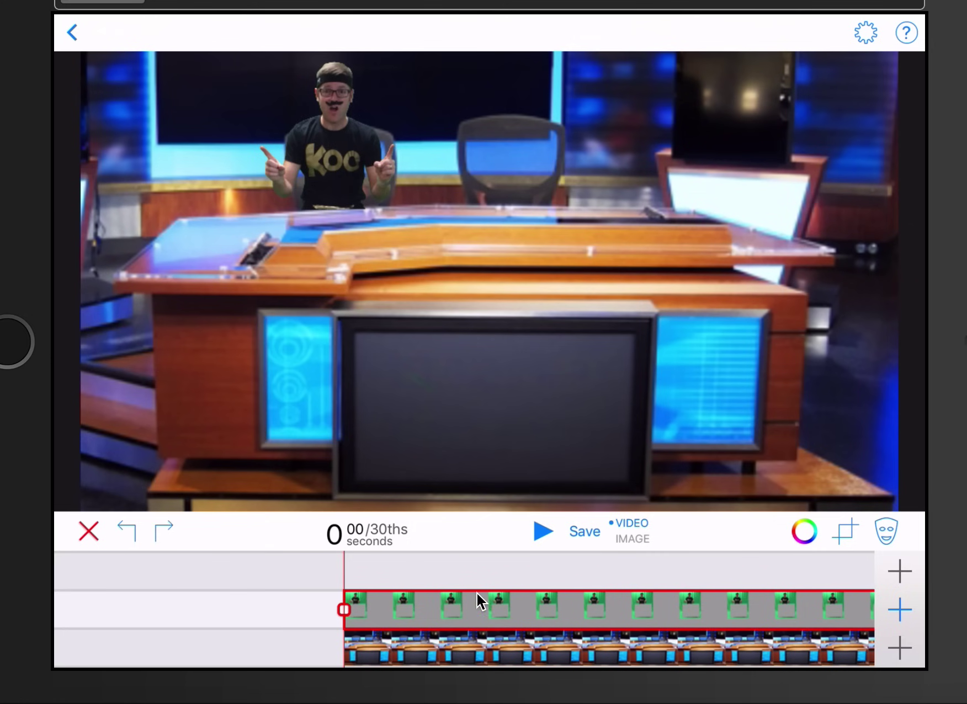
# Trim the man's clip on the middle track so that it ends at 10 07/30 seconds.
pyautogui.click(655, 609)
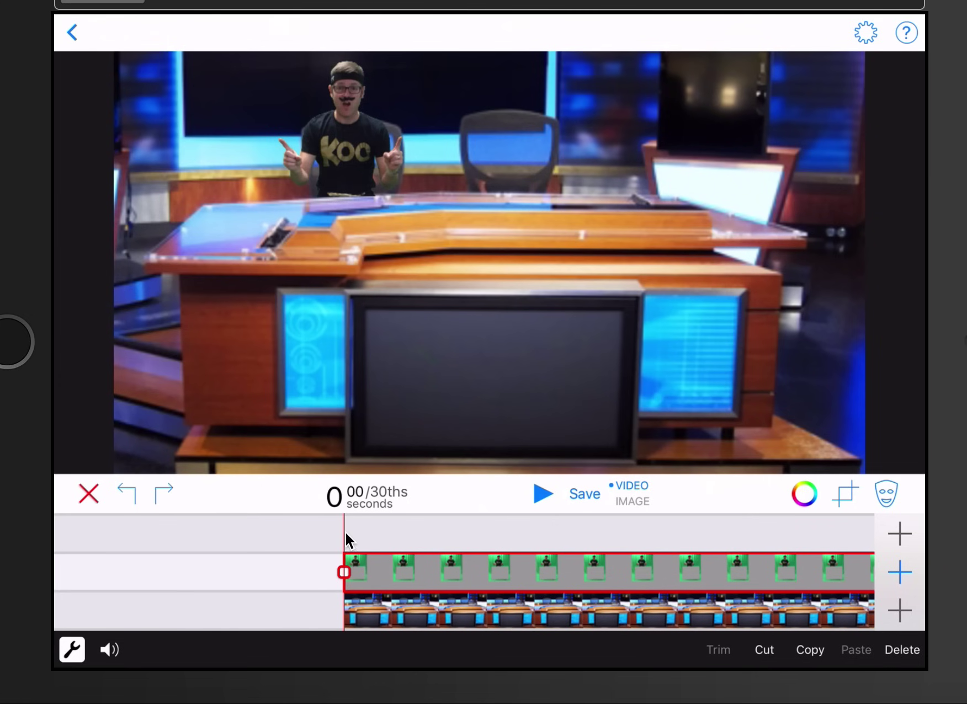
pyautogui.hscroll(10, 341, 560)
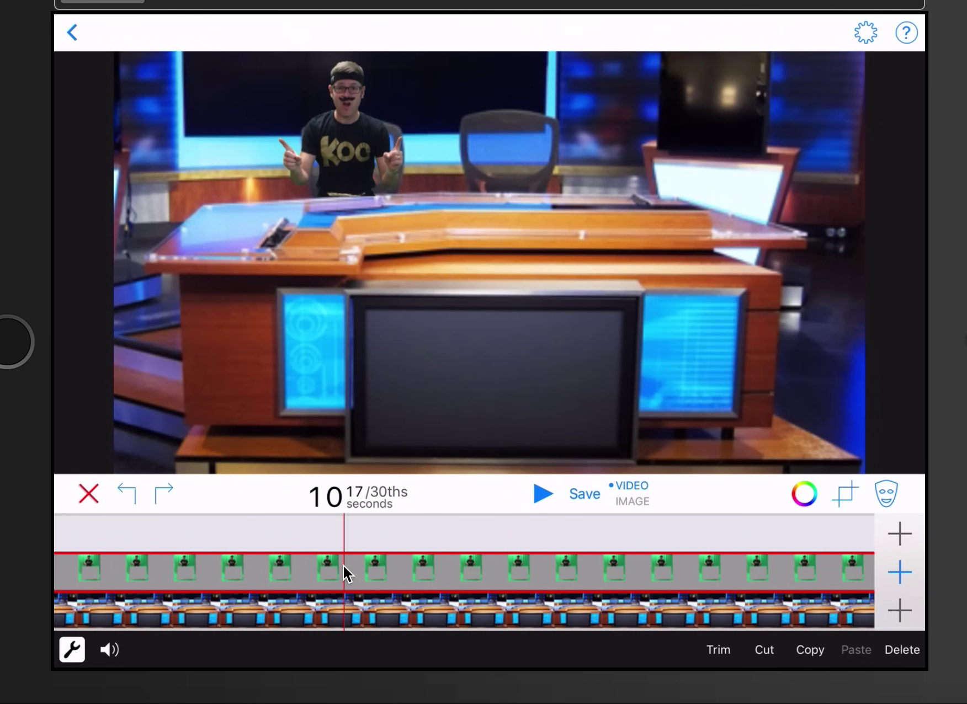
pyautogui.click(716, 656)
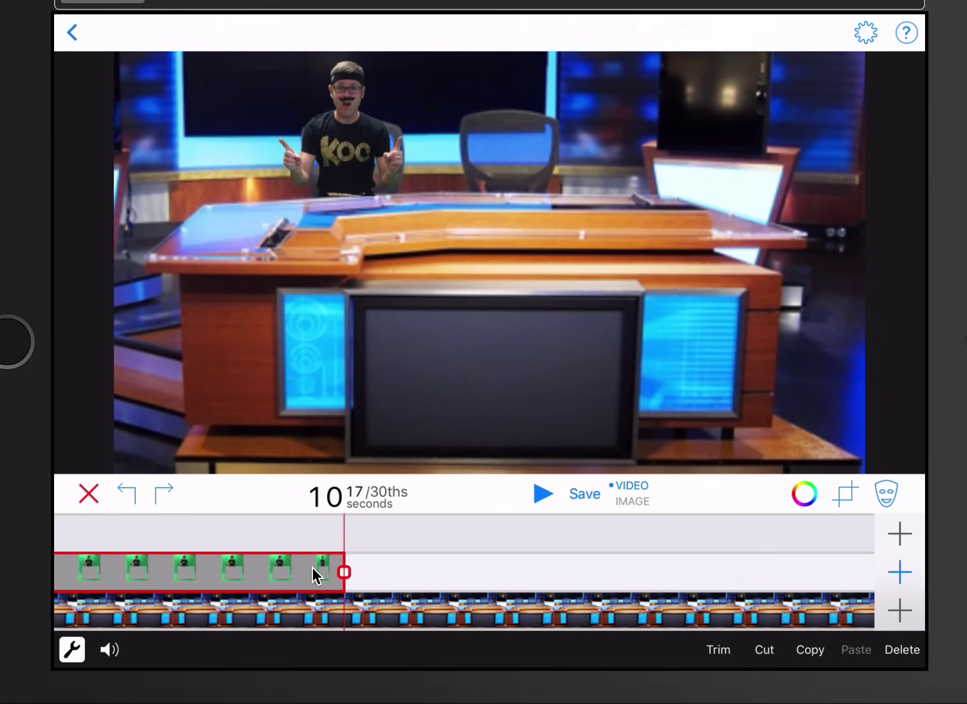
pyautogui.moveTo(343, 573)
pyautogui.mouseDown()
pyautogui.moveTo(387, 572)
pyautogui.moveTo(340, 572)
pyautogui.mouseUp()
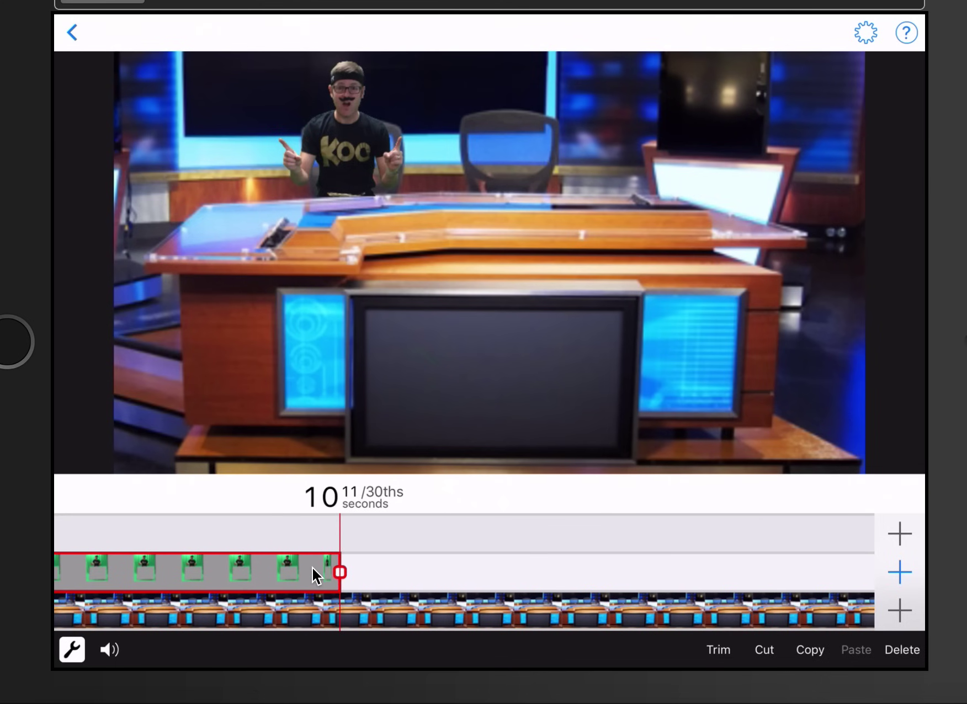
pyautogui.hscroll(3, 312, 566)
pyautogui.hscroll(-3, 312, 567)
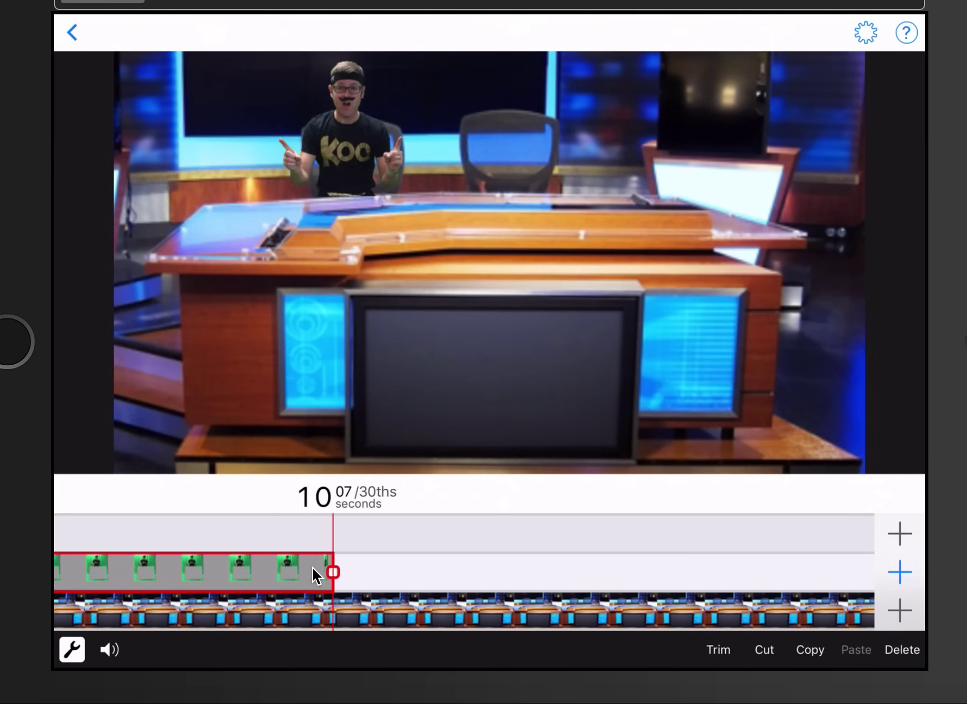
pyautogui.hscroll(2, 312, 567)
pyautogui.hscroll(-2, 312, 566)
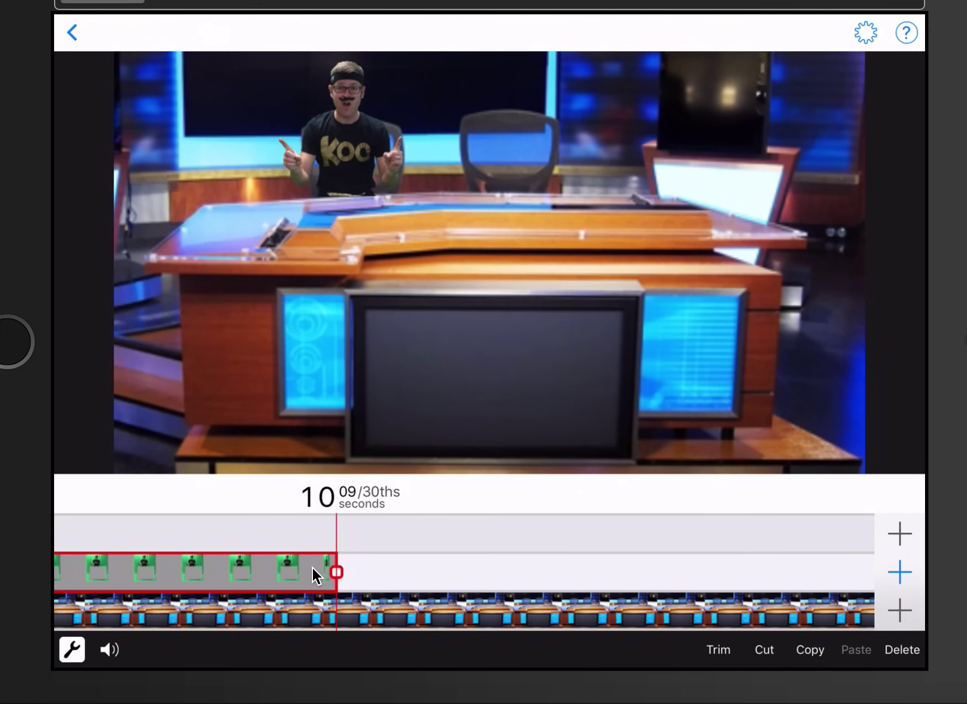
pyautogui.hscroll(-1, 312, 567)
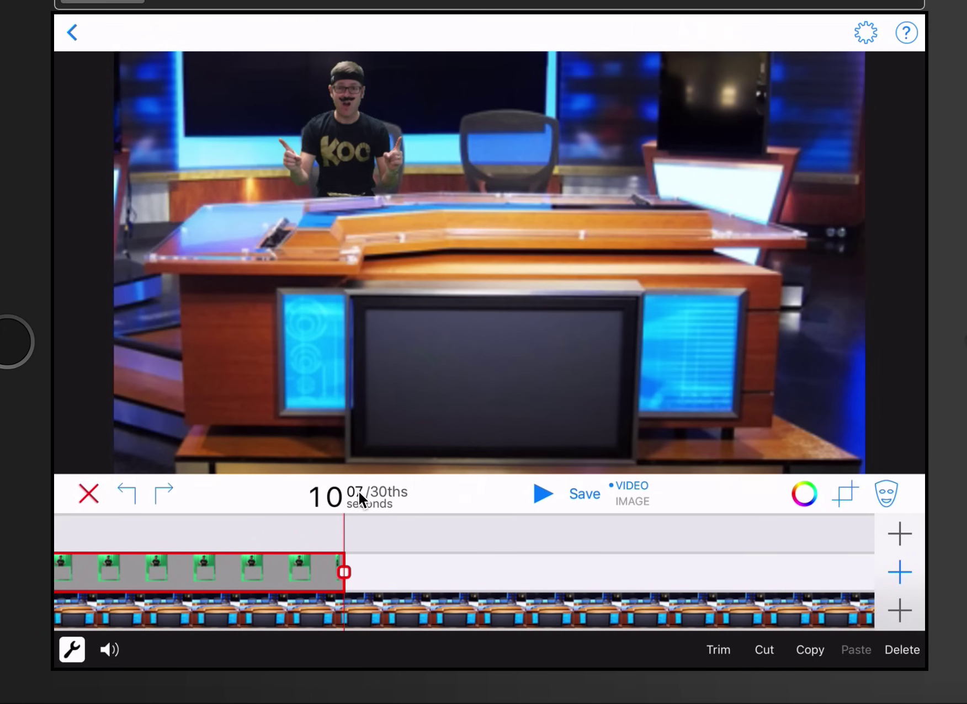
# Trim the studio background clip on the bottom track at 11 25/30 seconds.
pyautogui.click(348, 602)
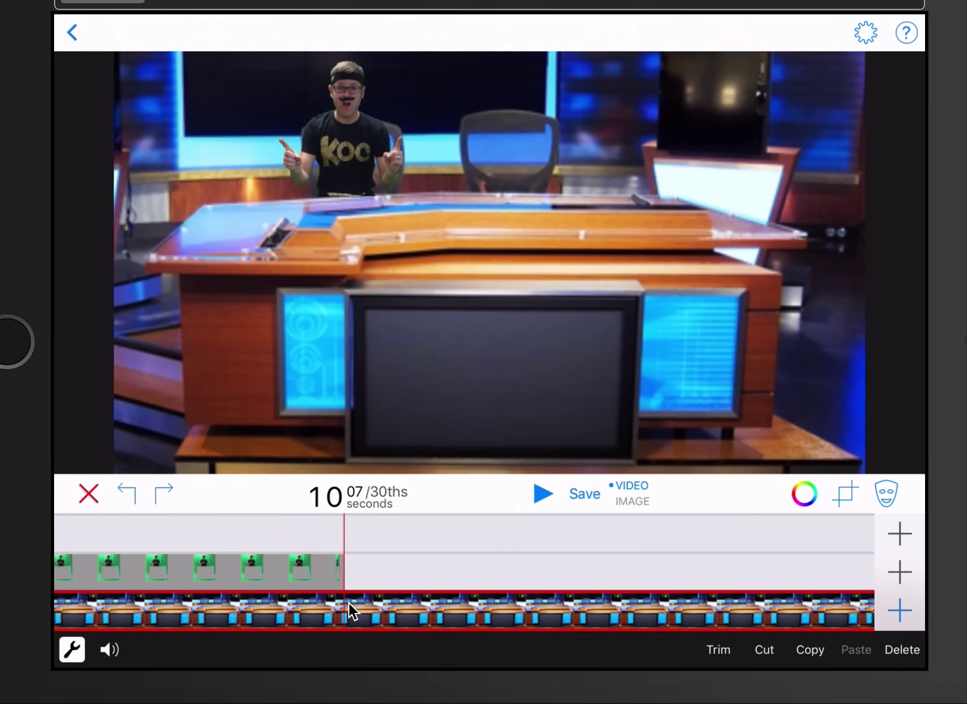
pyautogui.hscroll(5, 348, 602)
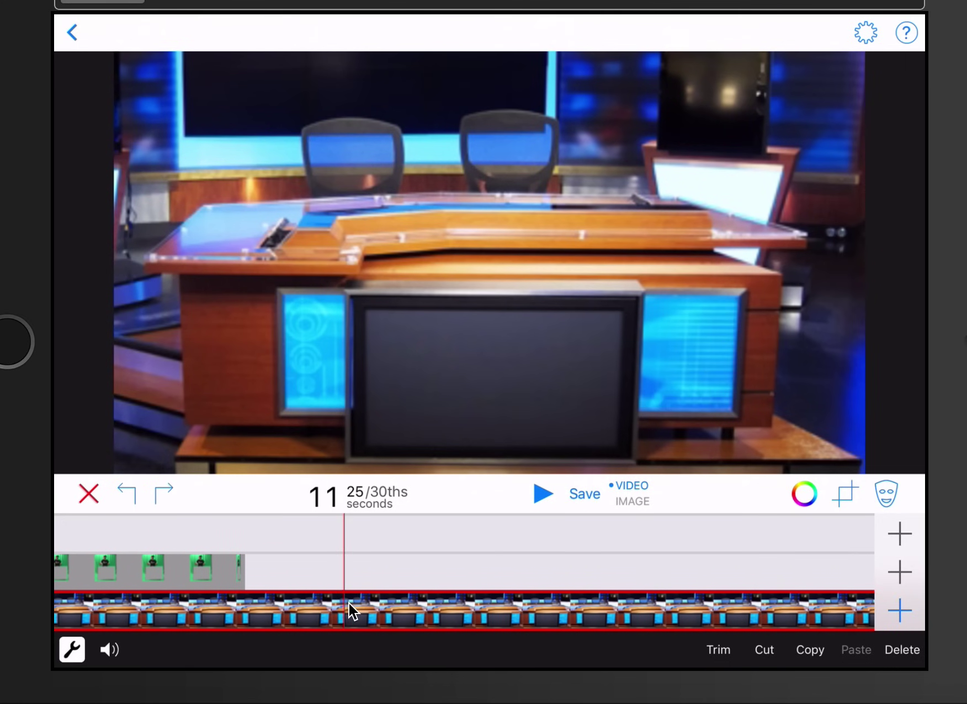
pyautogui.press('t')
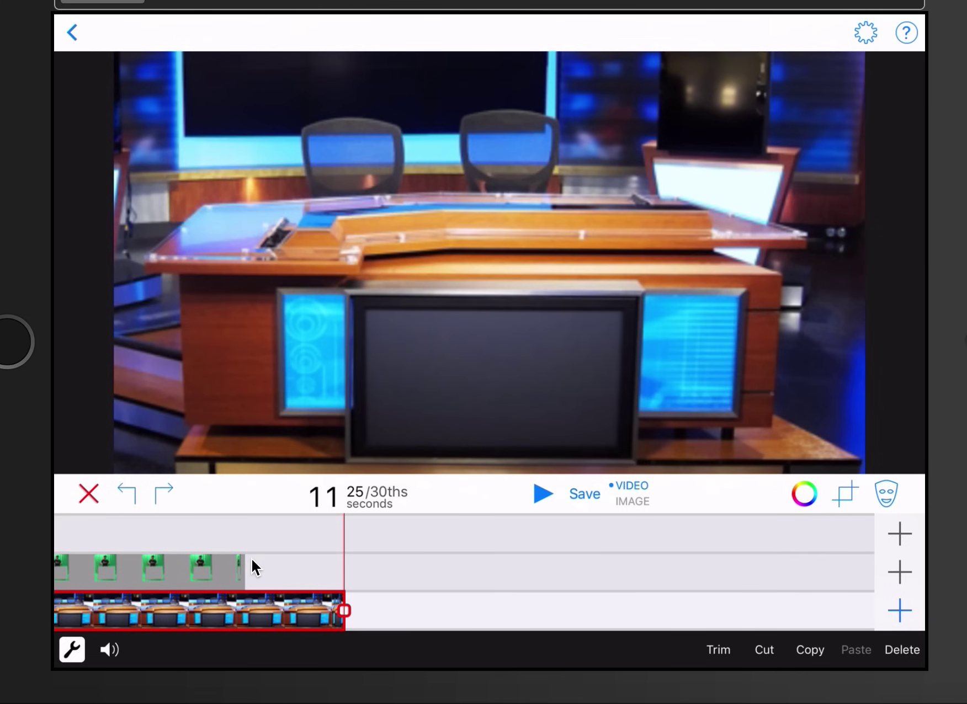
# Add the girl's image from the Green Screen album to the middle track directly after the man's clip, at 10 07/30 seconds.
pyautogui.hscroll(-4, 266, 558)
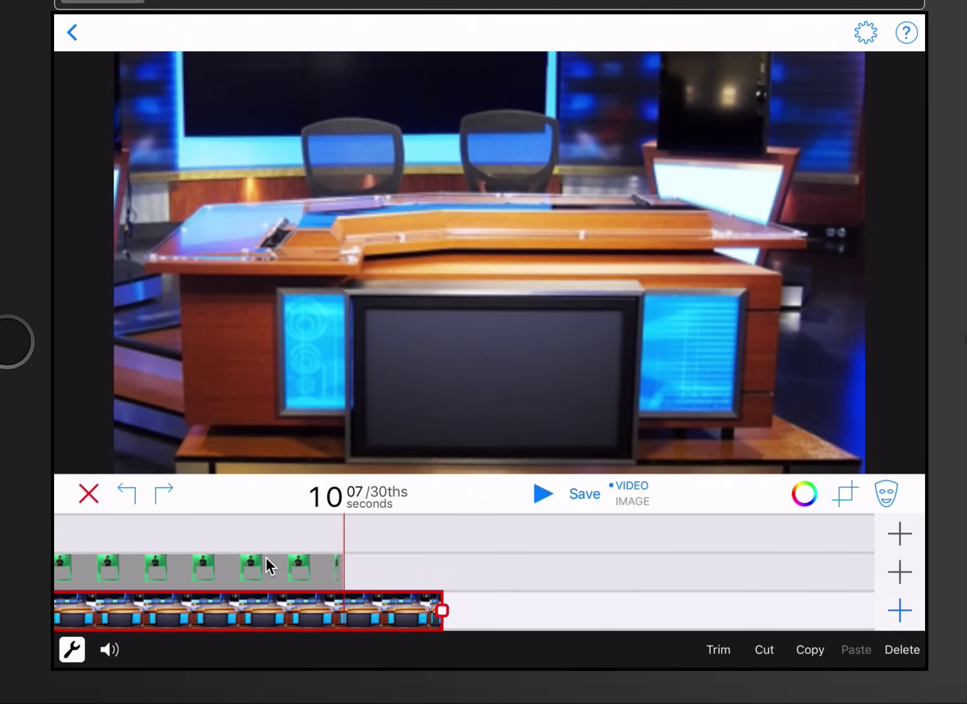
pyautogui.hscroll(-1, 267, 565)
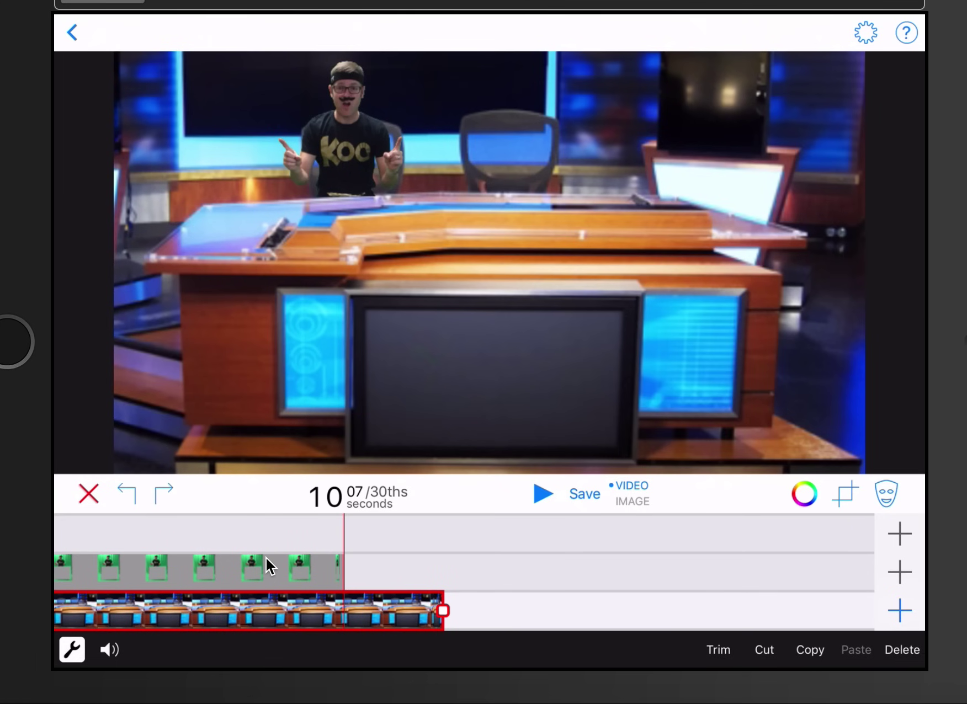
pyautogui.click(900, 572)
pyautogui.click(825, 583)
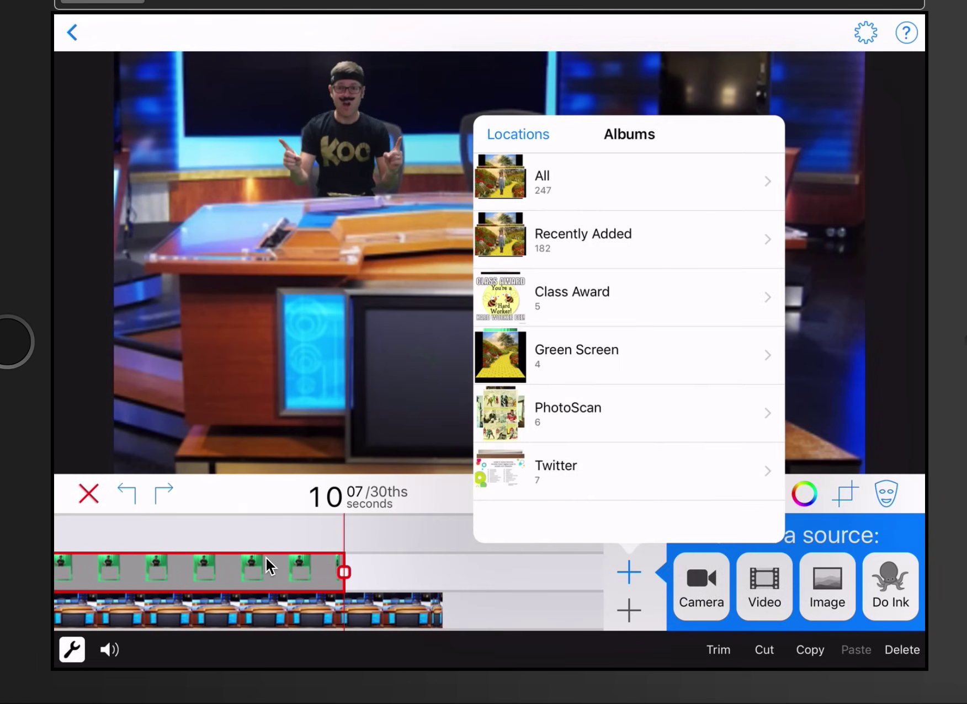
pyautogui.click(577, 353)
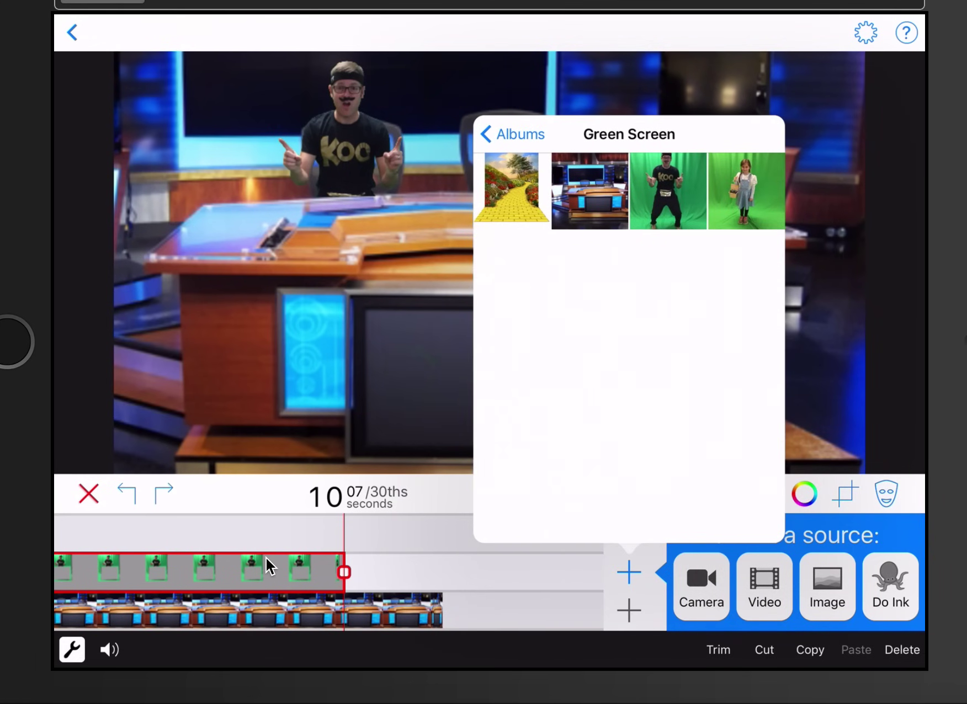
pyautogui.click(666, 185)
pyautogui.click(486, 134)
pyautogui.click(747, 188)
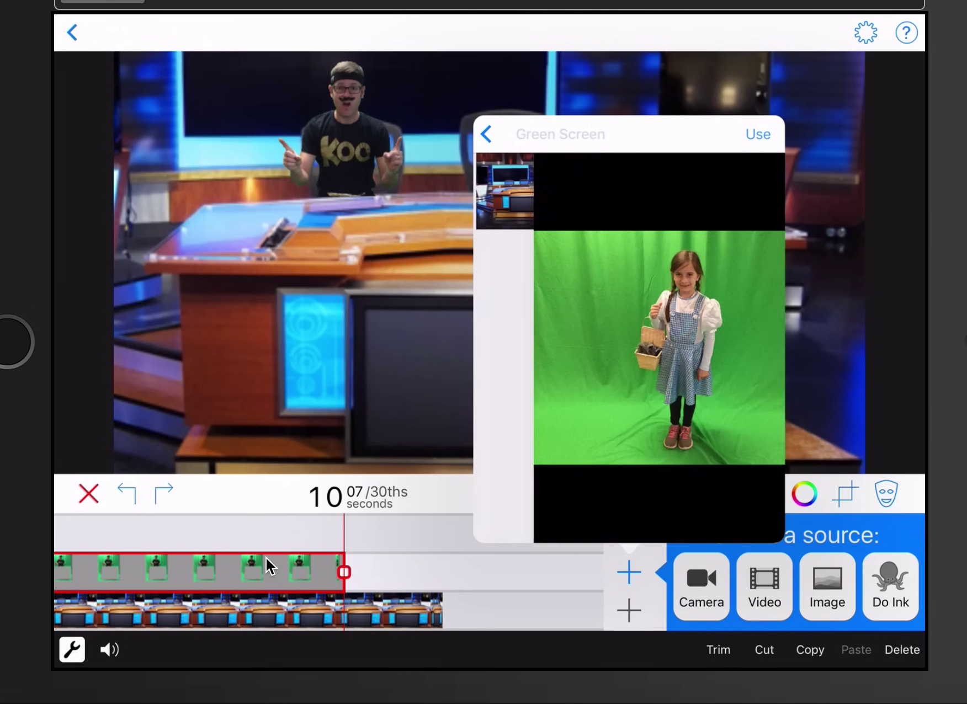
pyautogui.click(757, 135)
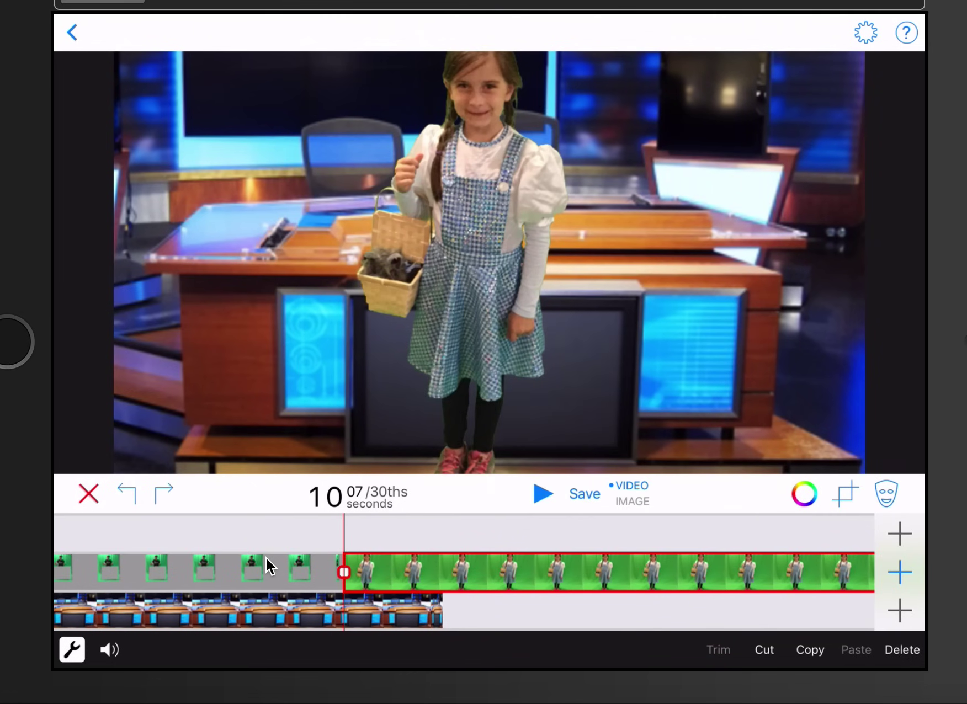
# Mask out the girl's lower body and position her, scaled down, behind the news desk in front of the second chair.
pyautogui.hscroll(-5, 268, 566)
pyautogui.hscroll(6, 268, 566)
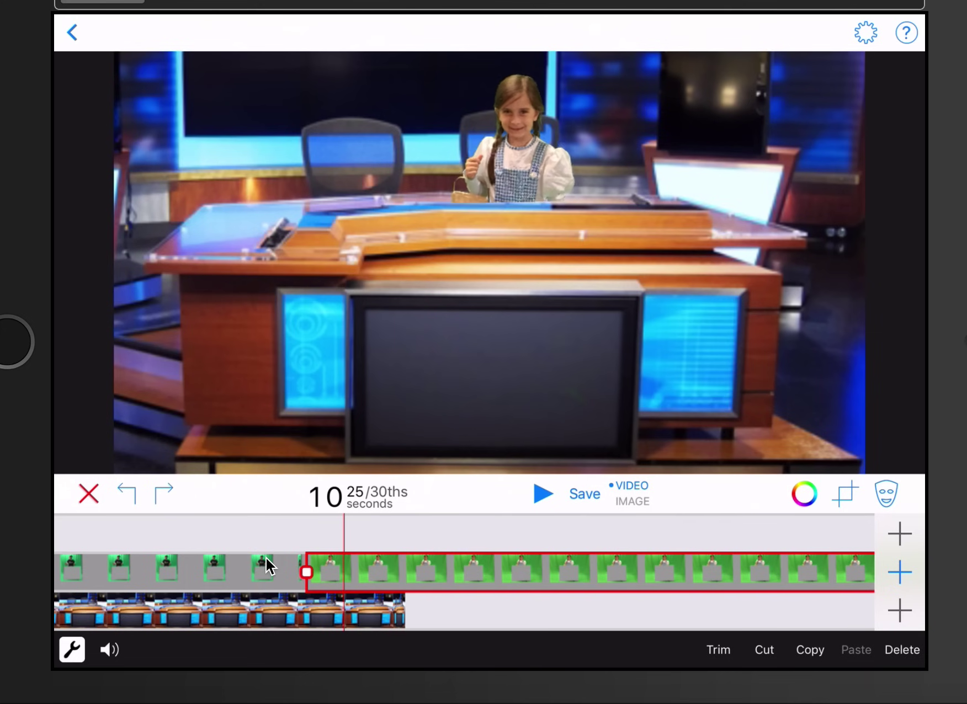
pyautogui.hscroll(-2, 266, 558)
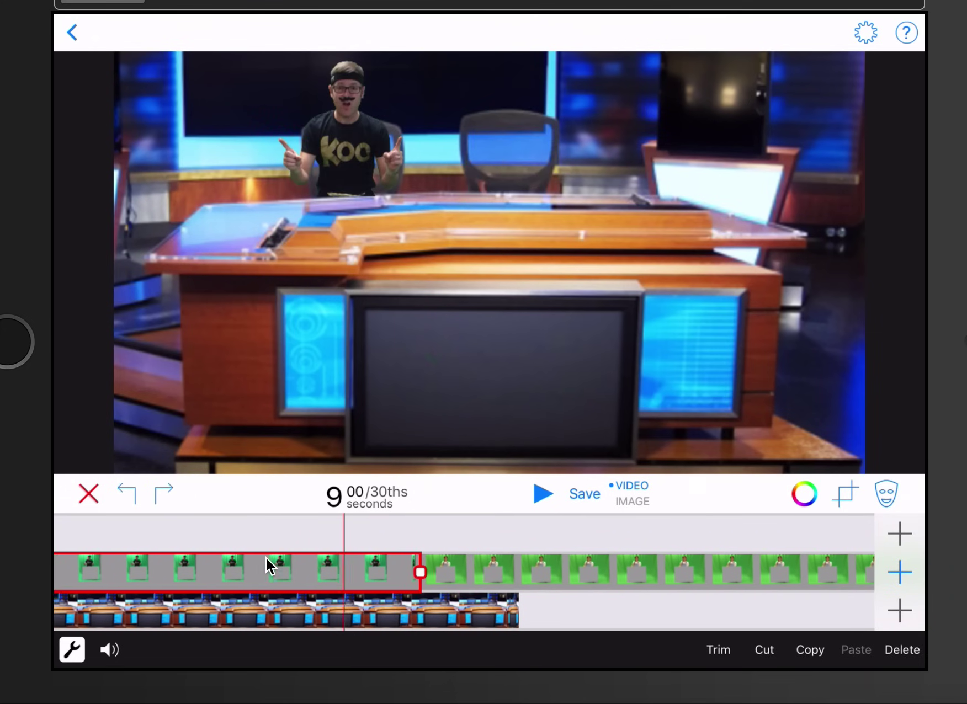
pyautogui.hscroll(3, 266, 558)
pyautogui.hscroll(2, 265, 558)
pyautogui.hscroll(-3, 266, 557)
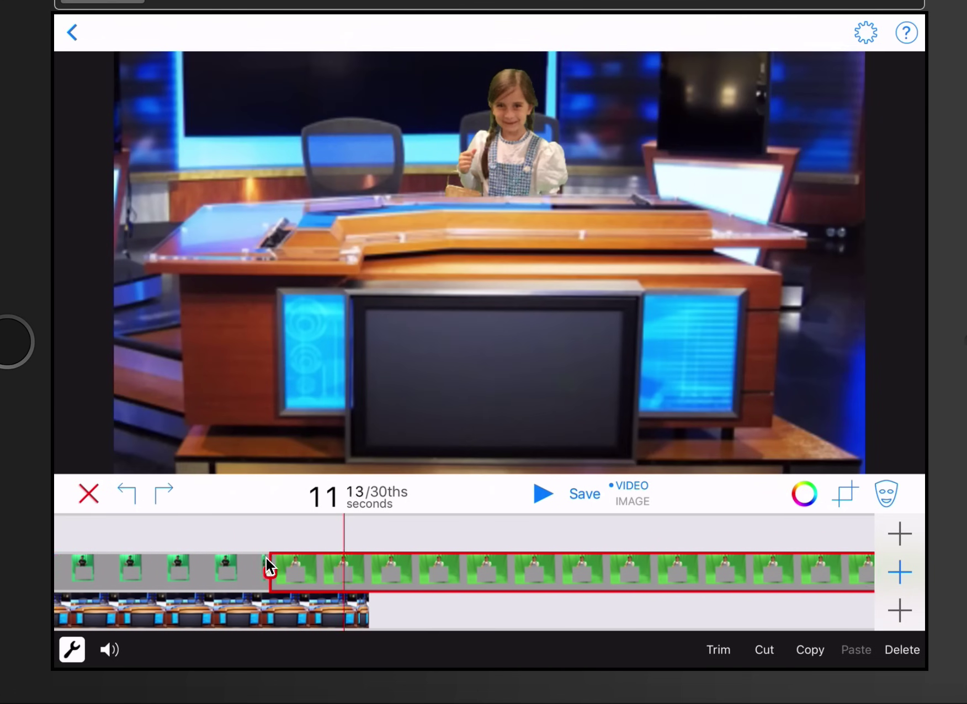
# Scrub through the timeline to review the switch between the man's and the girl's clips and return to the start.
pyautogui.hscroll(-5, 266, 566)
pyautogui.hscroll(4, 266, 565)
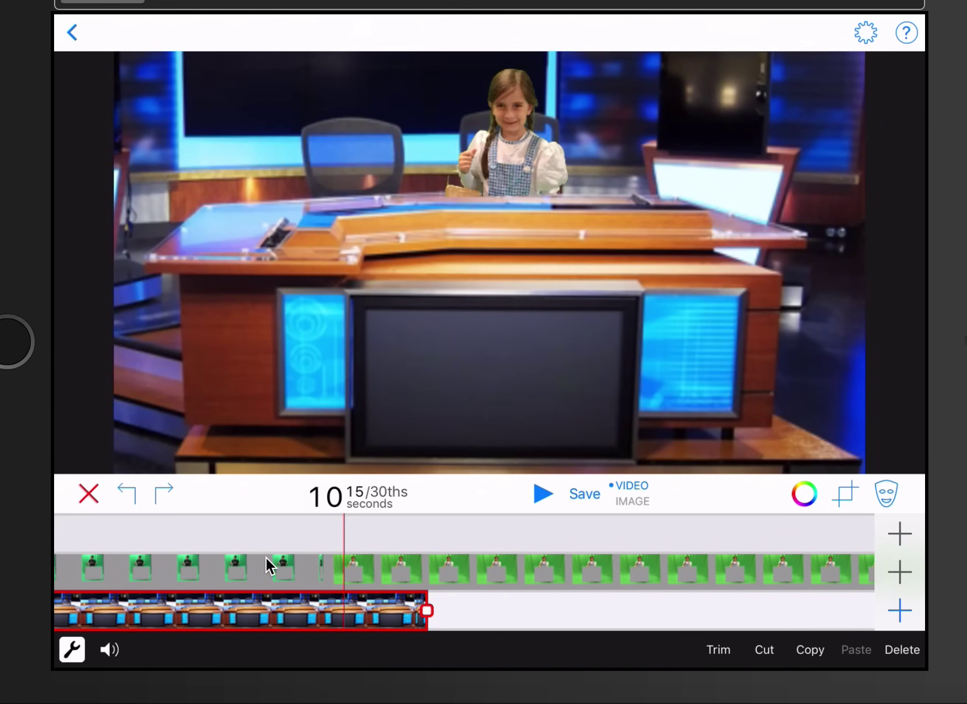
pyautogui.hscroll(-2, 266, 566)
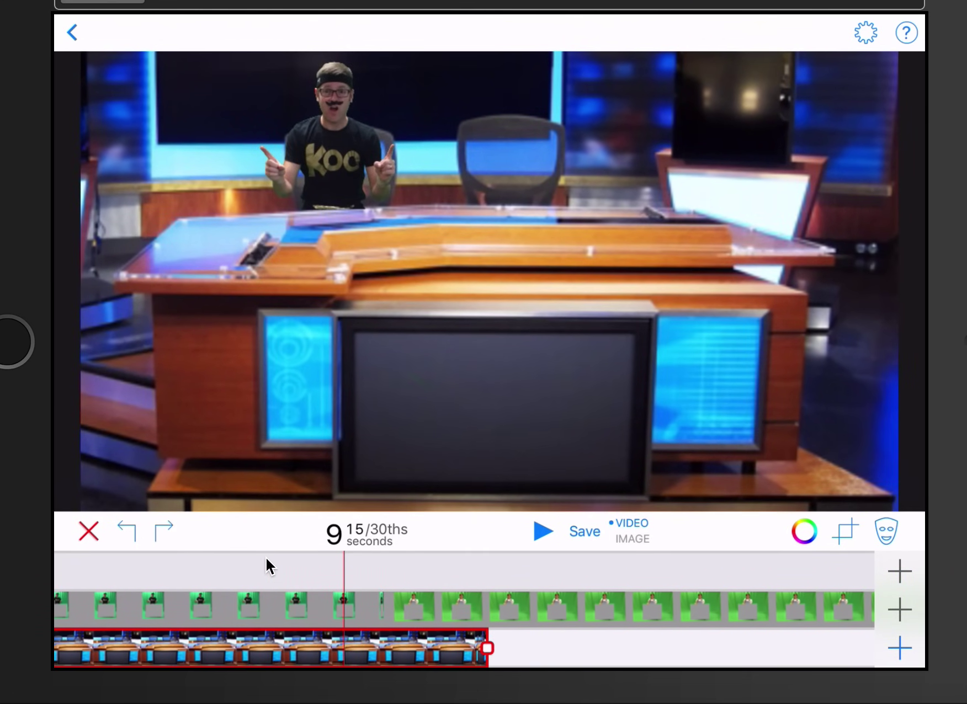
pyautogui.hscroll(-2, 266, 565)
pyautogui.hscroll(5, 265, 557)
pyautogui.hscroll(-14, 265, 557)
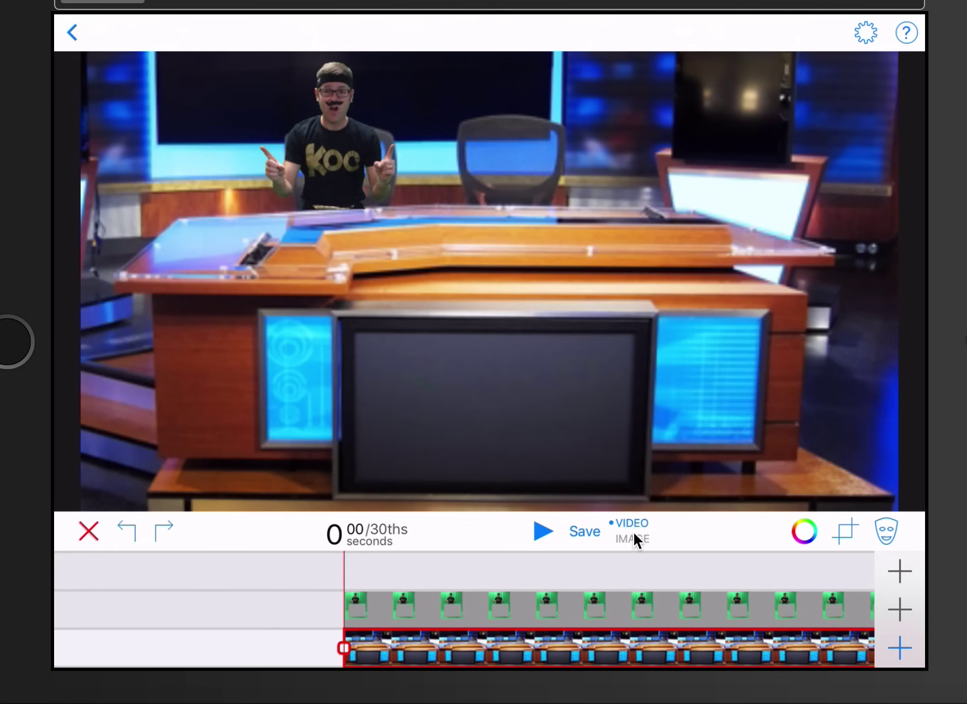
pyautogui.hscroll(5, 633, 532)
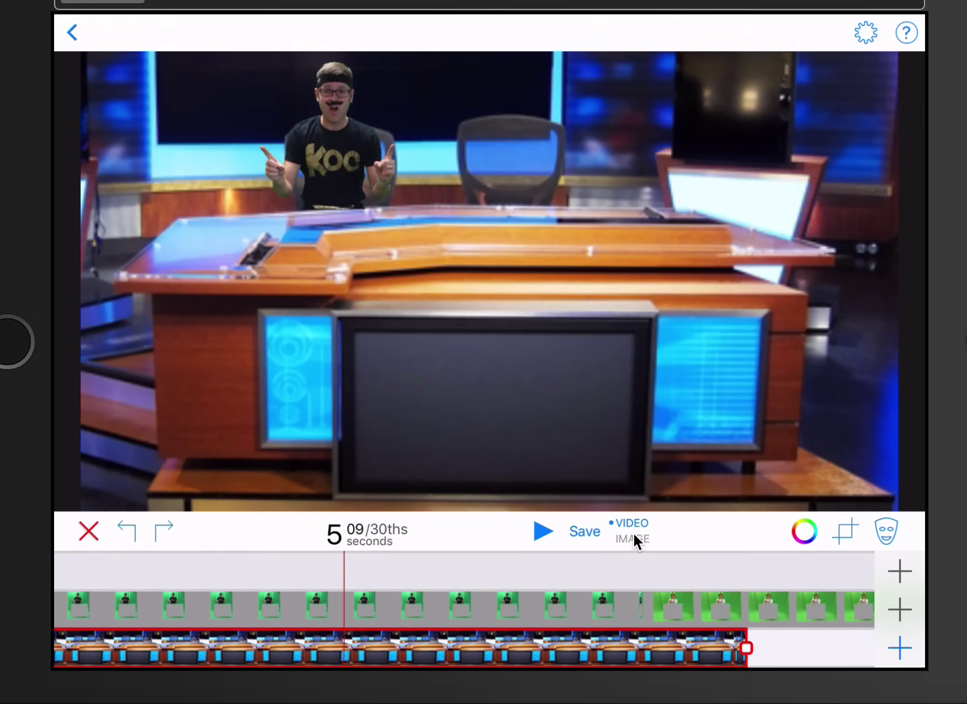
pyautogui.hscroll(-5, 633, 533)
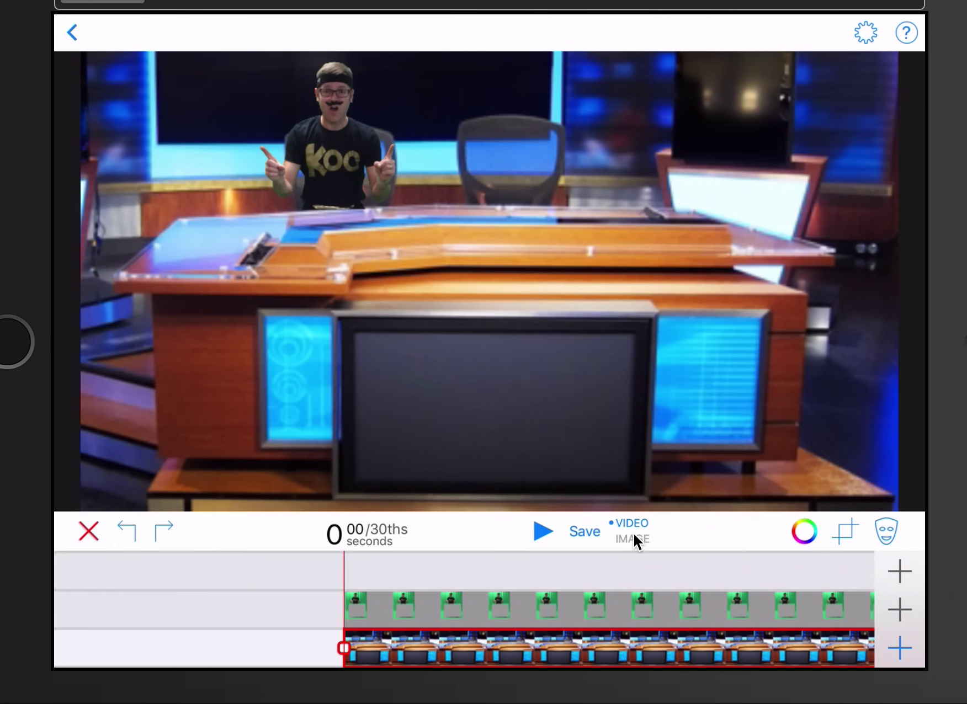